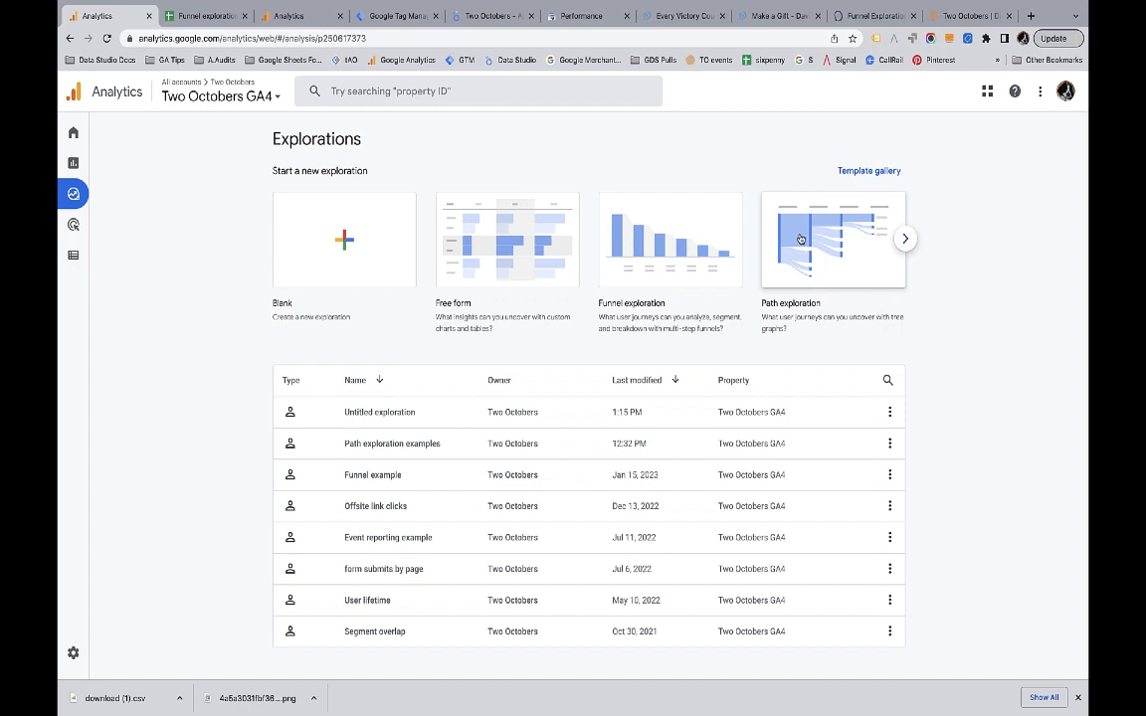
- Create a Path exploration and set the step +1 node type to Page path and screen class
left_click(798, 238)
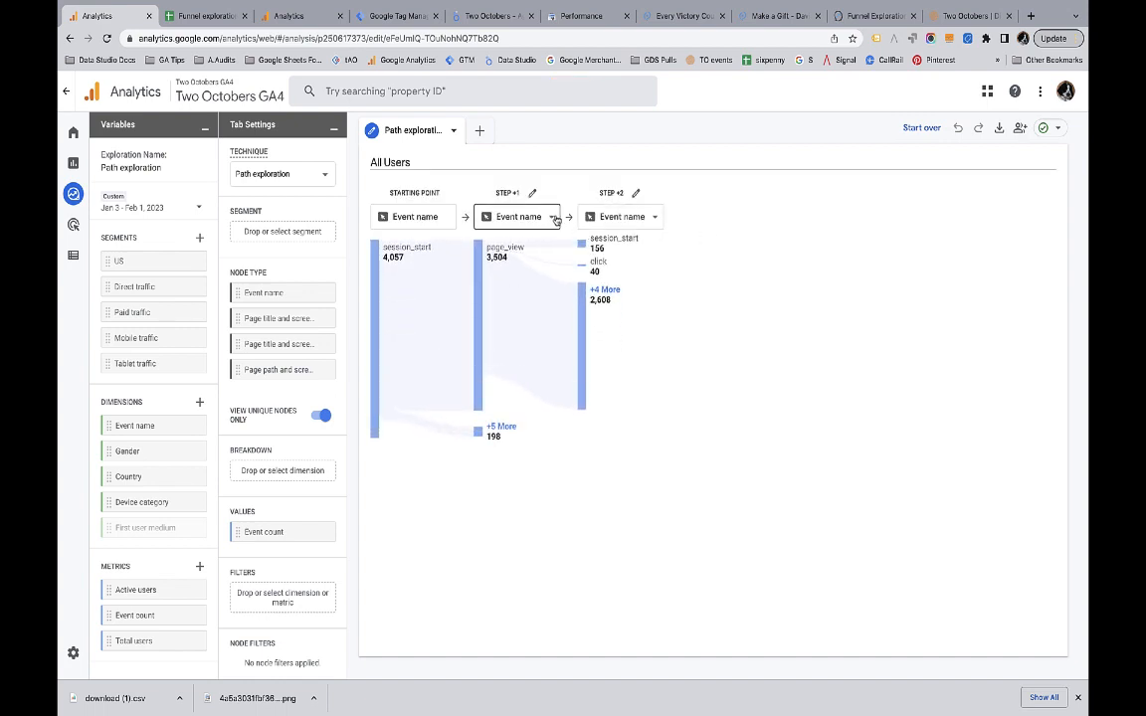
left_click(551, 219)
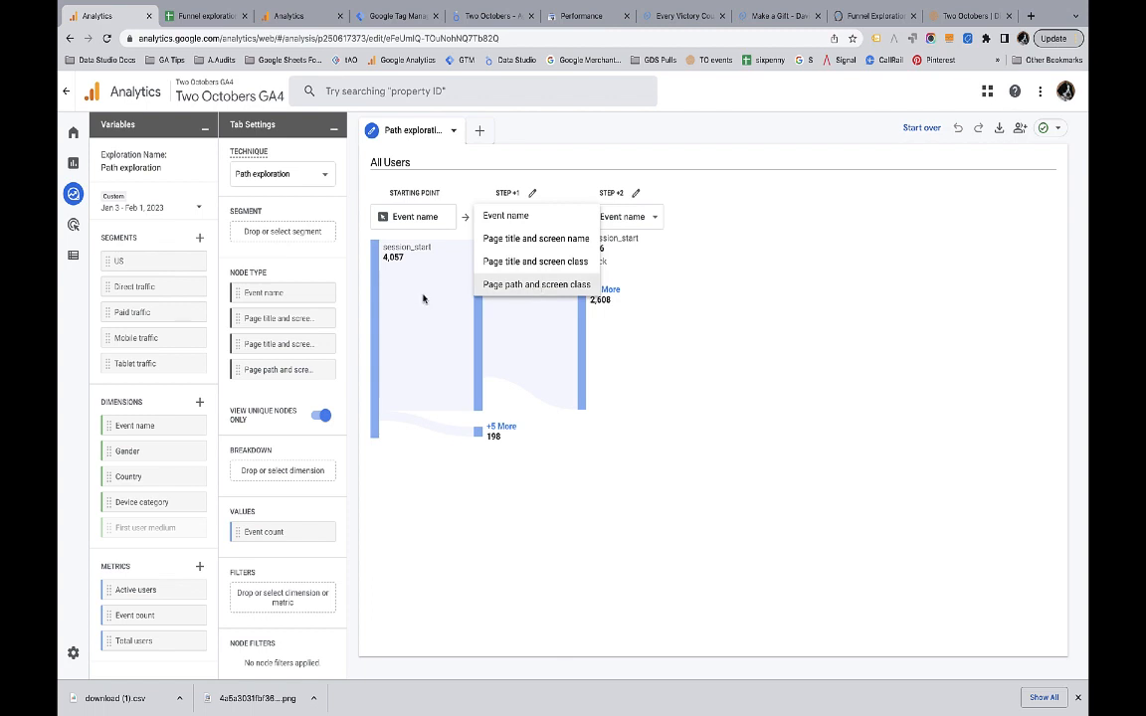
left_click(510, 287)
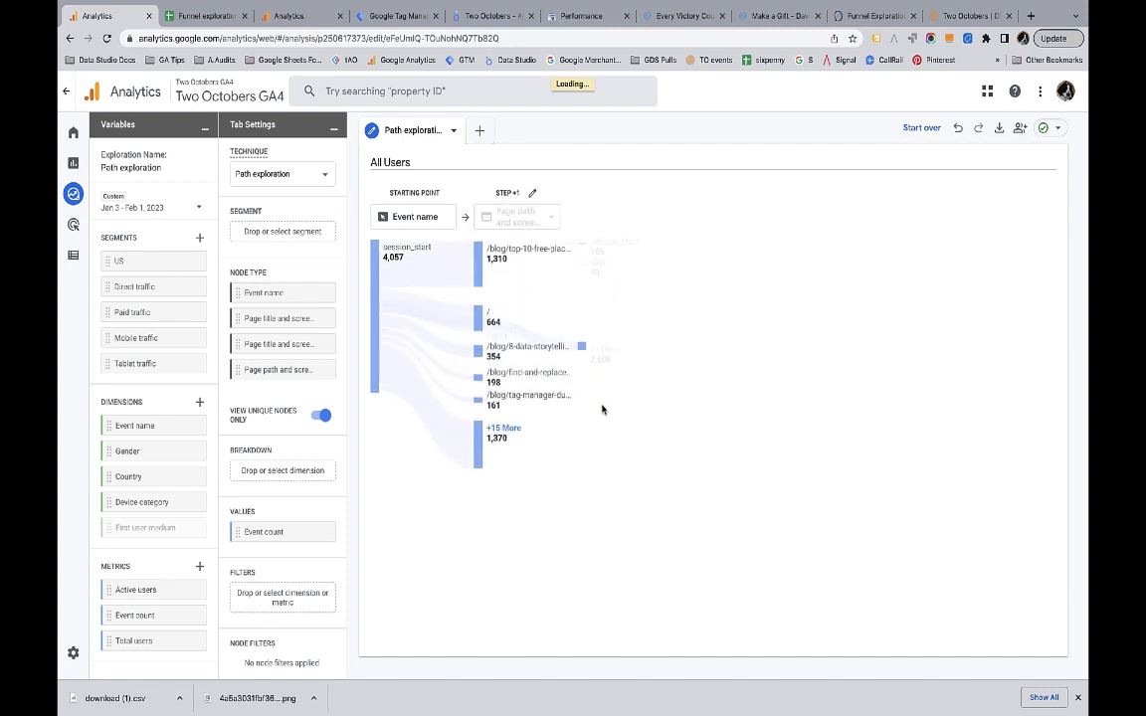
- Expand the /blog/top-10-free-places-to-list-your-business/ node into step +2 and examine the node selection for step +1
mouse_move(525, 258)
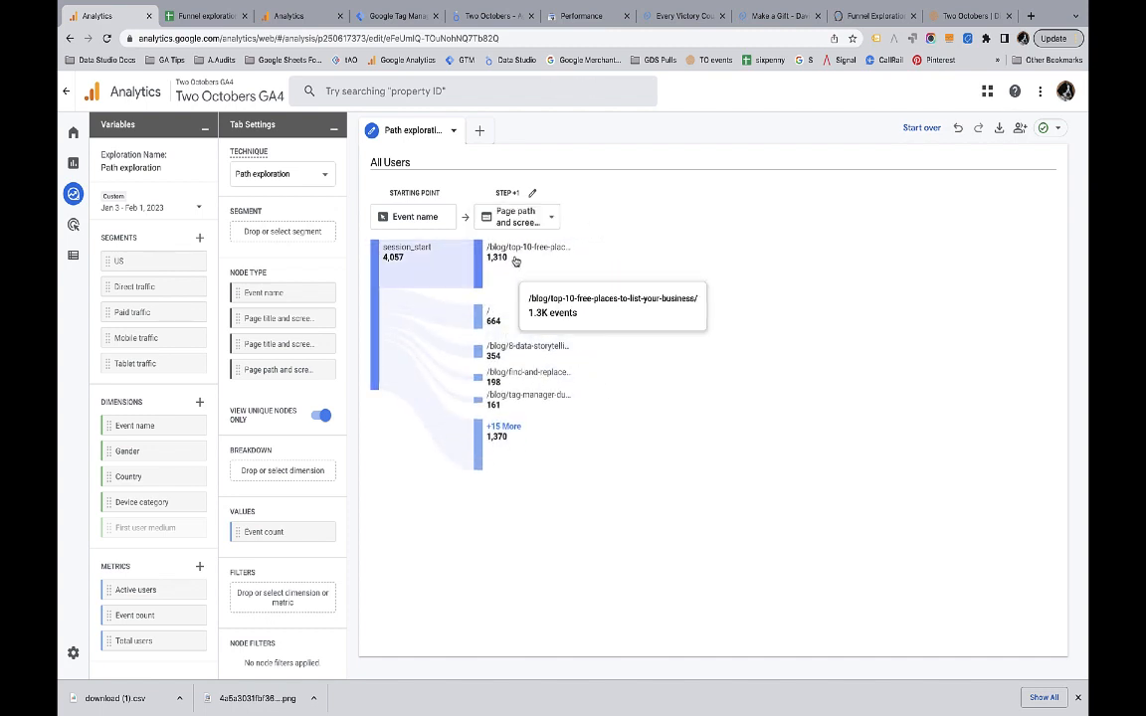
left_click(527, 259)
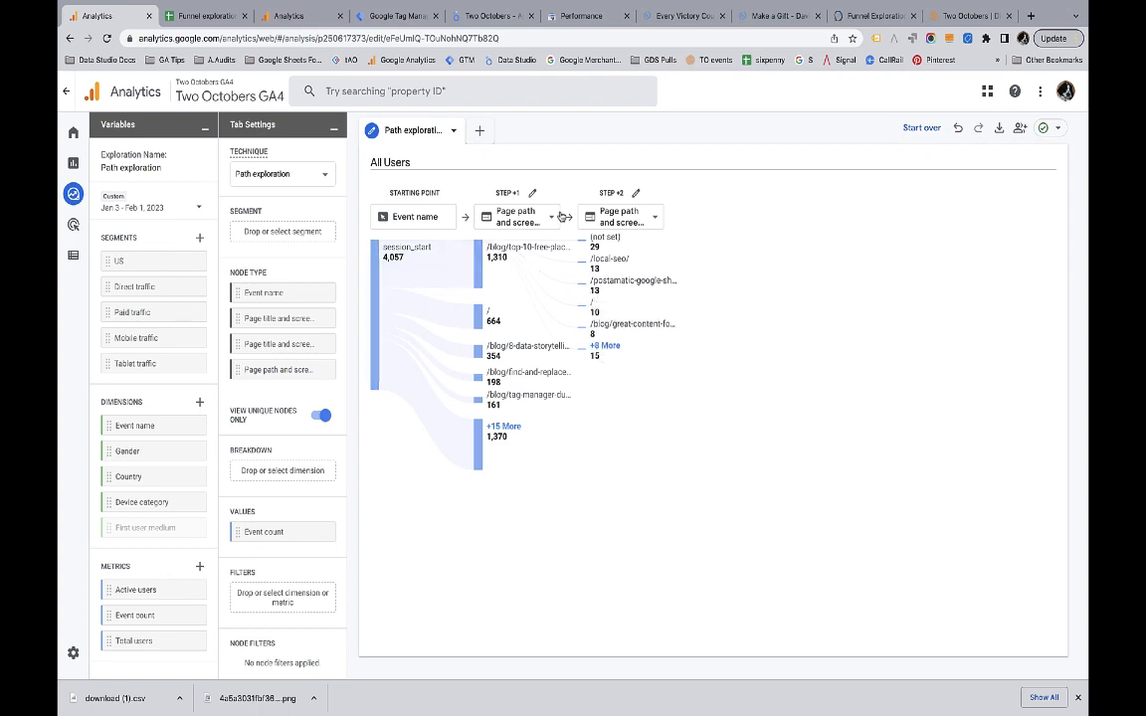
left_click(532, 193)
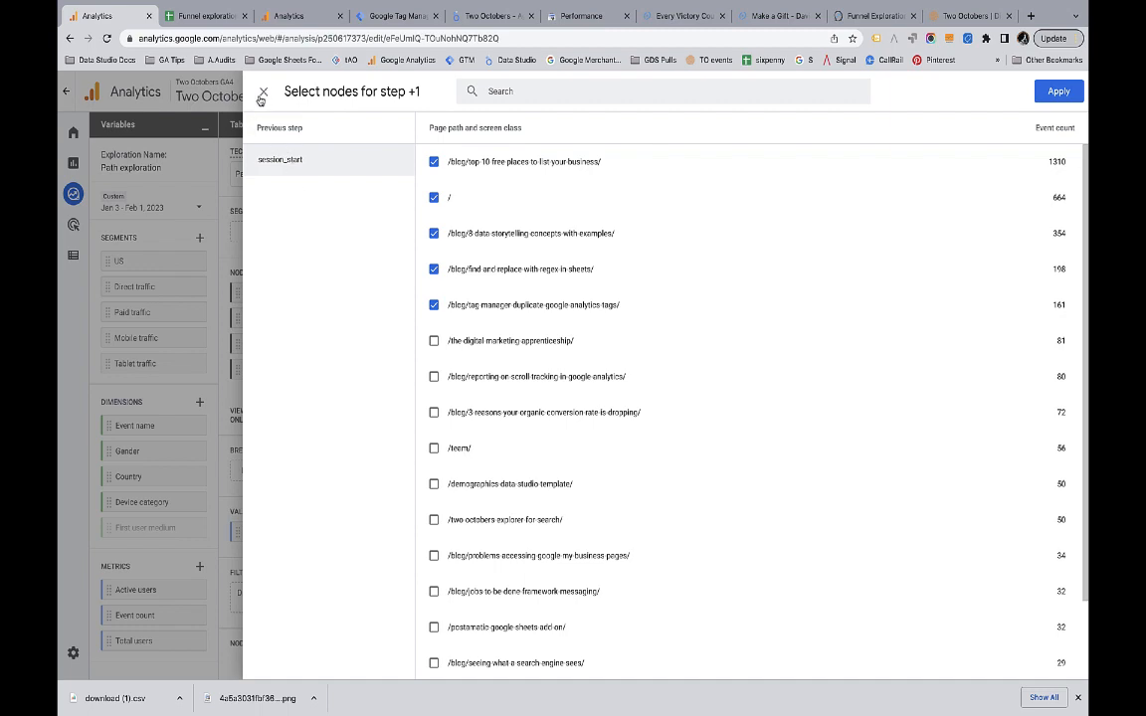
- Return to the Explorations overview and create a blank exploration using the Funnel exploration technique
left_click(231, 82)
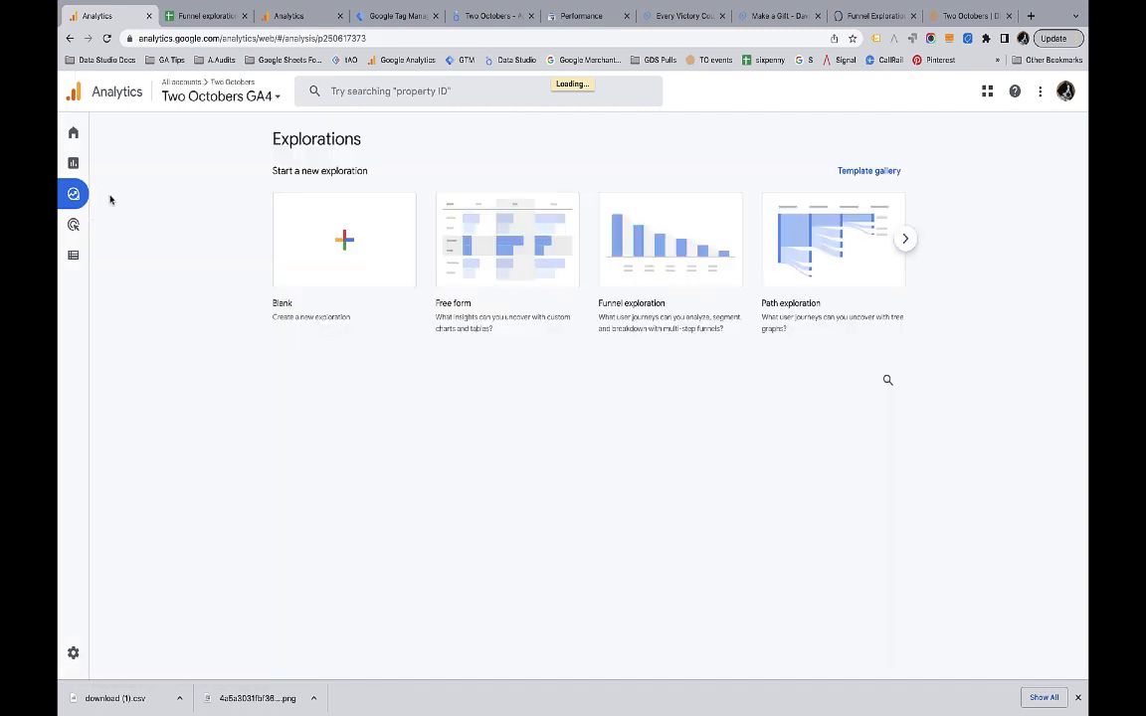
left_click(340, 239)
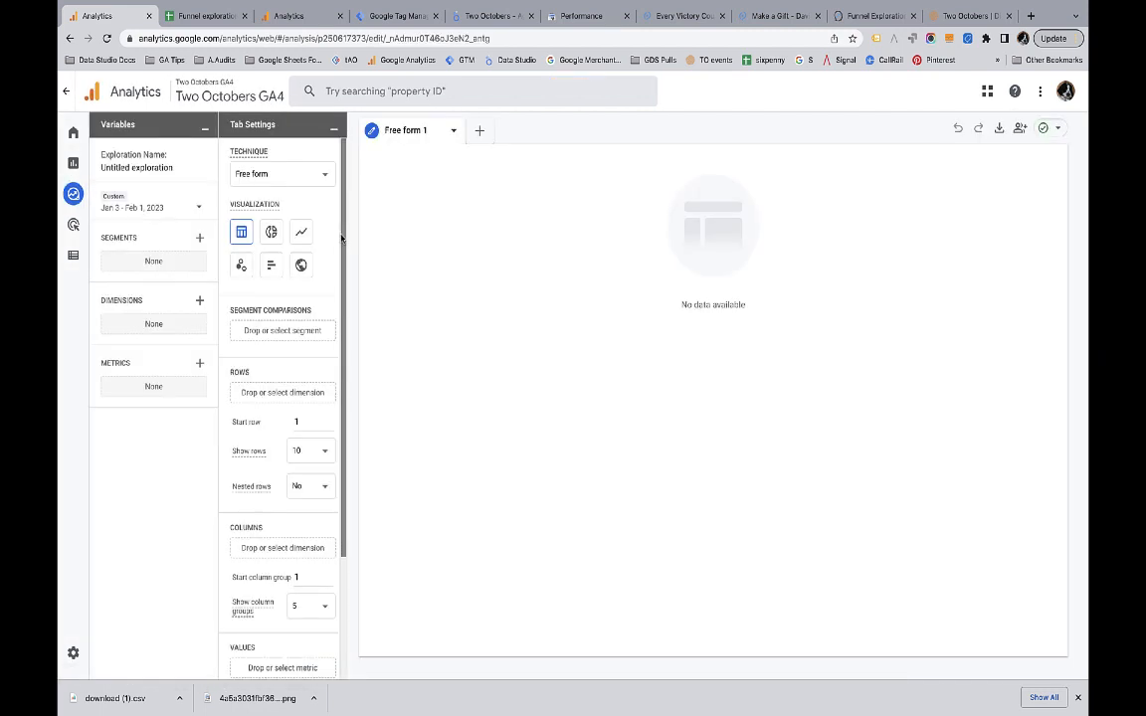
left_click(324, 174)
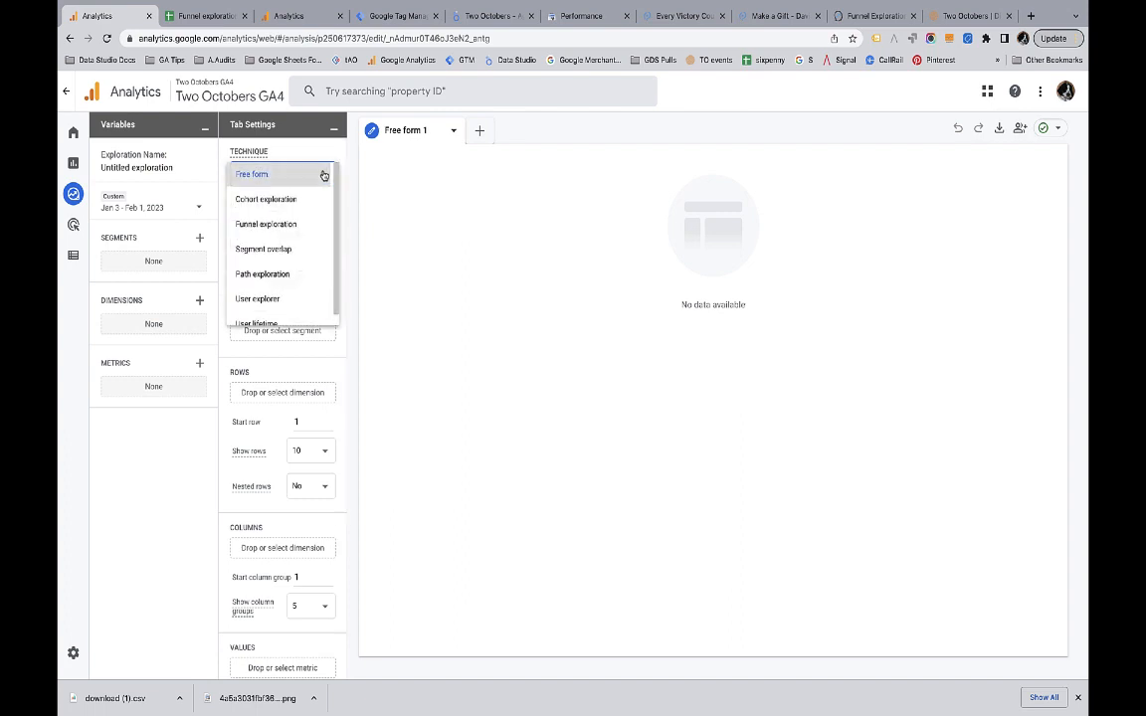
left_click(279, 224)
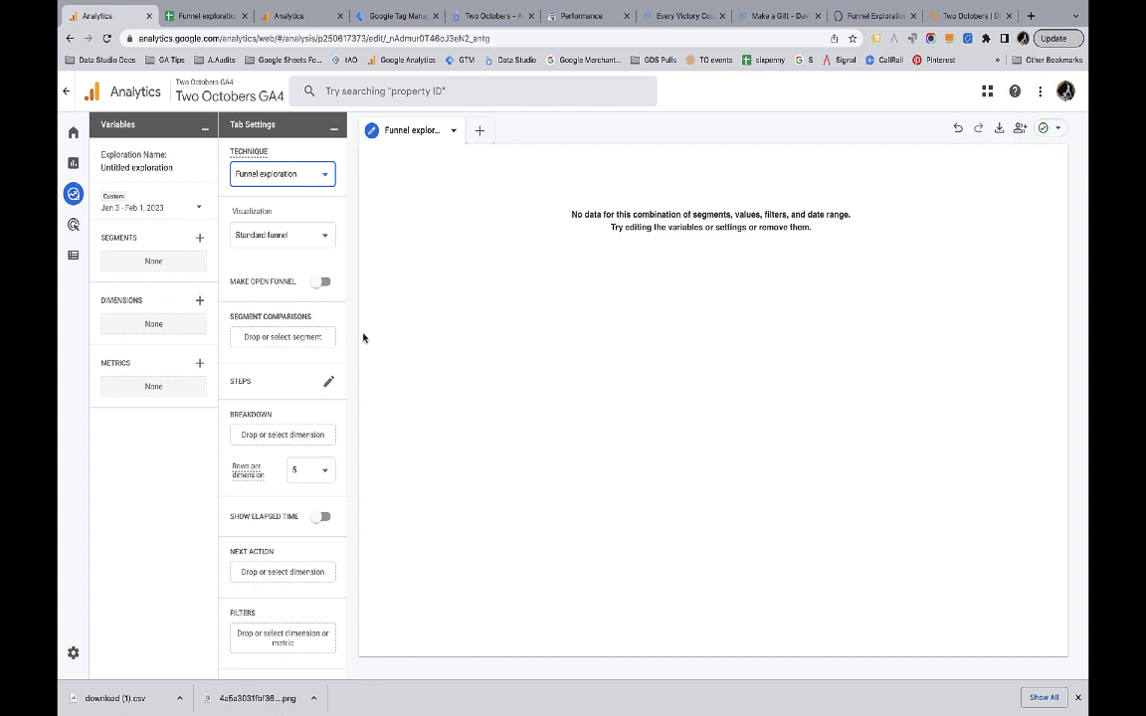
- Start editing the funnel steps and name step 1 "Blog visitors"
left_click(329, 384)
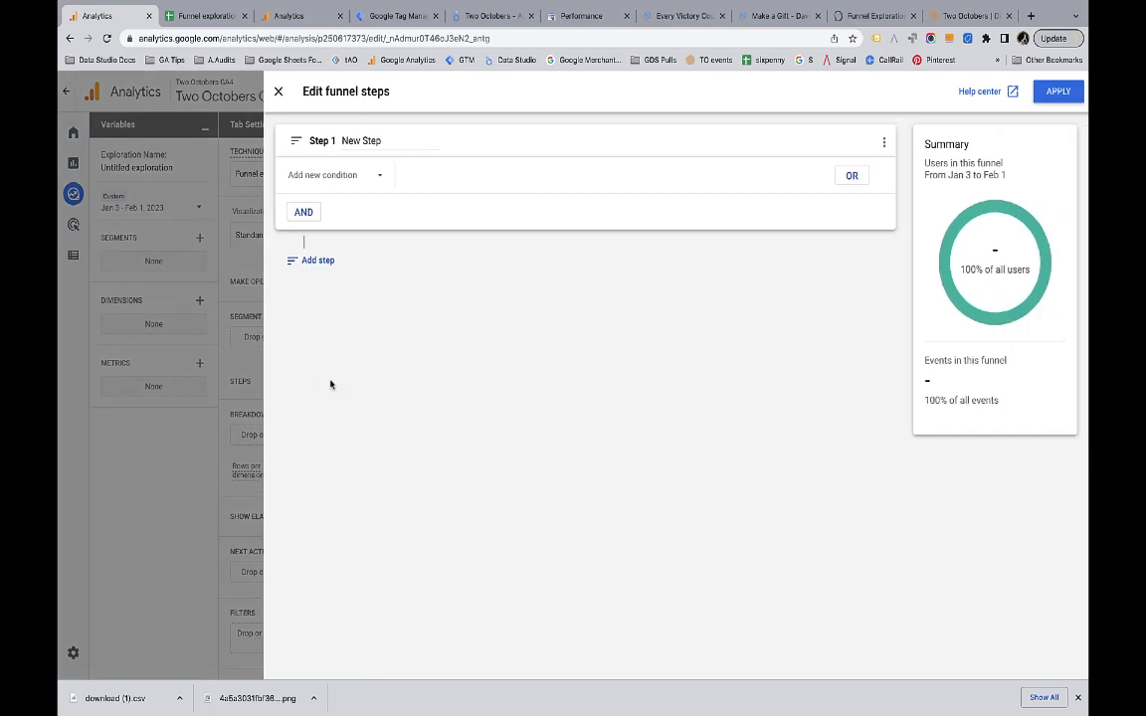
left_click(397, 141)
left_click_drag(397, 142, 297, 138)
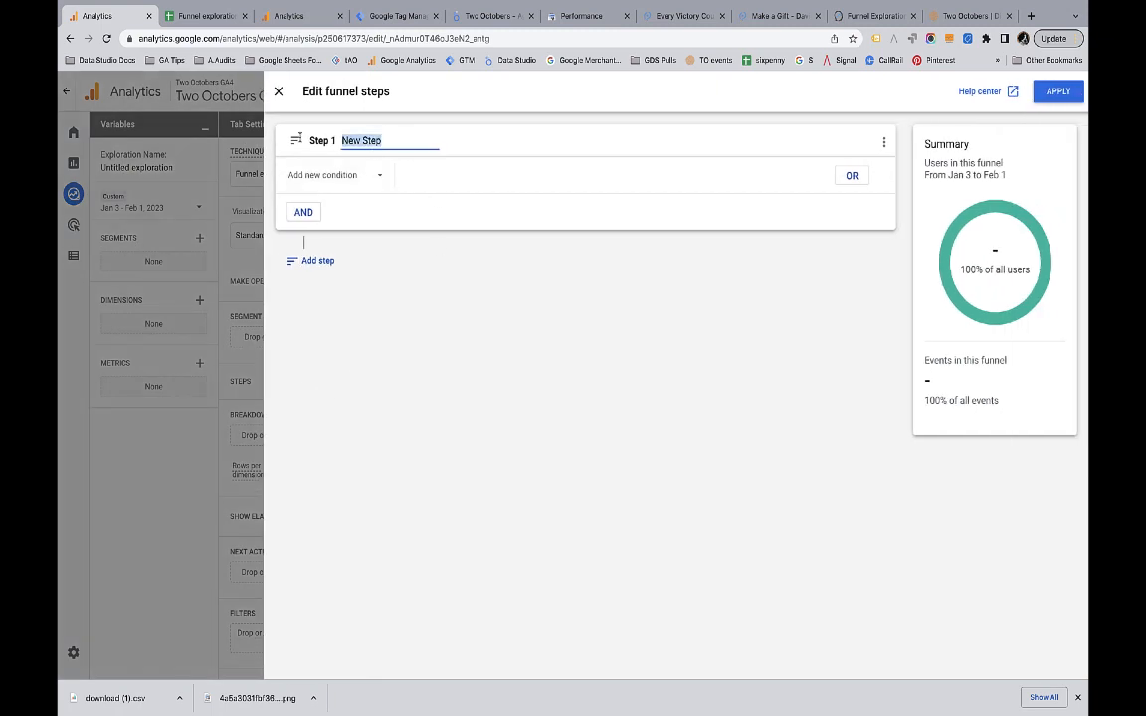
type("Bl")
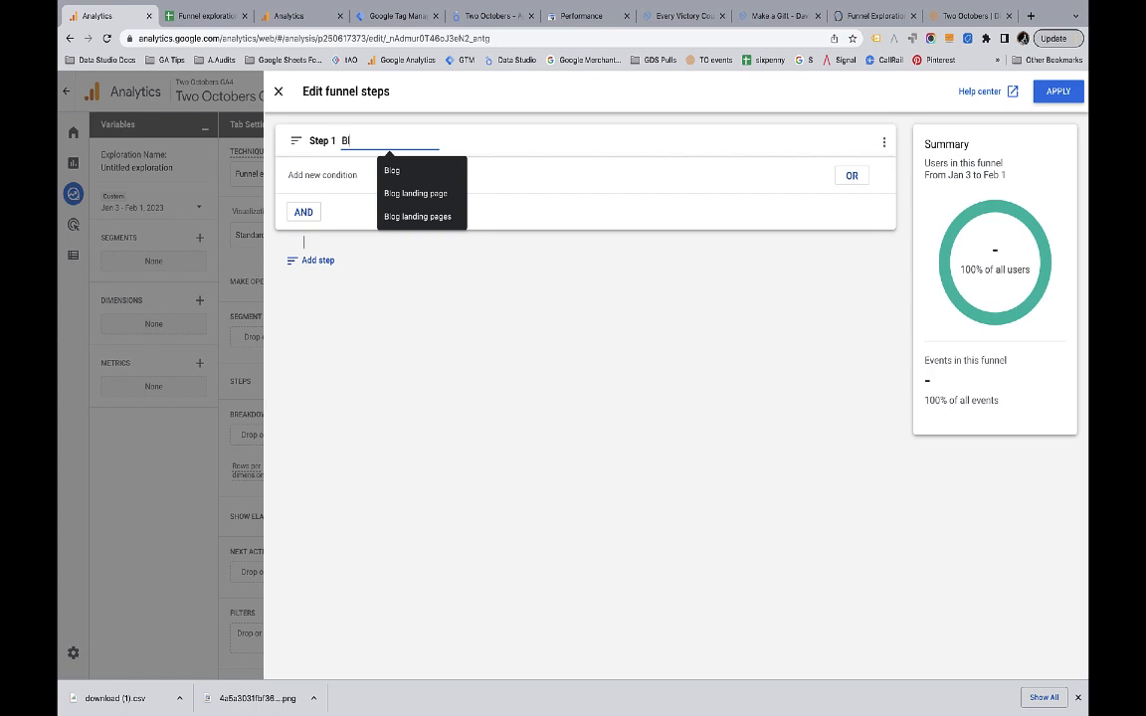
type("og")
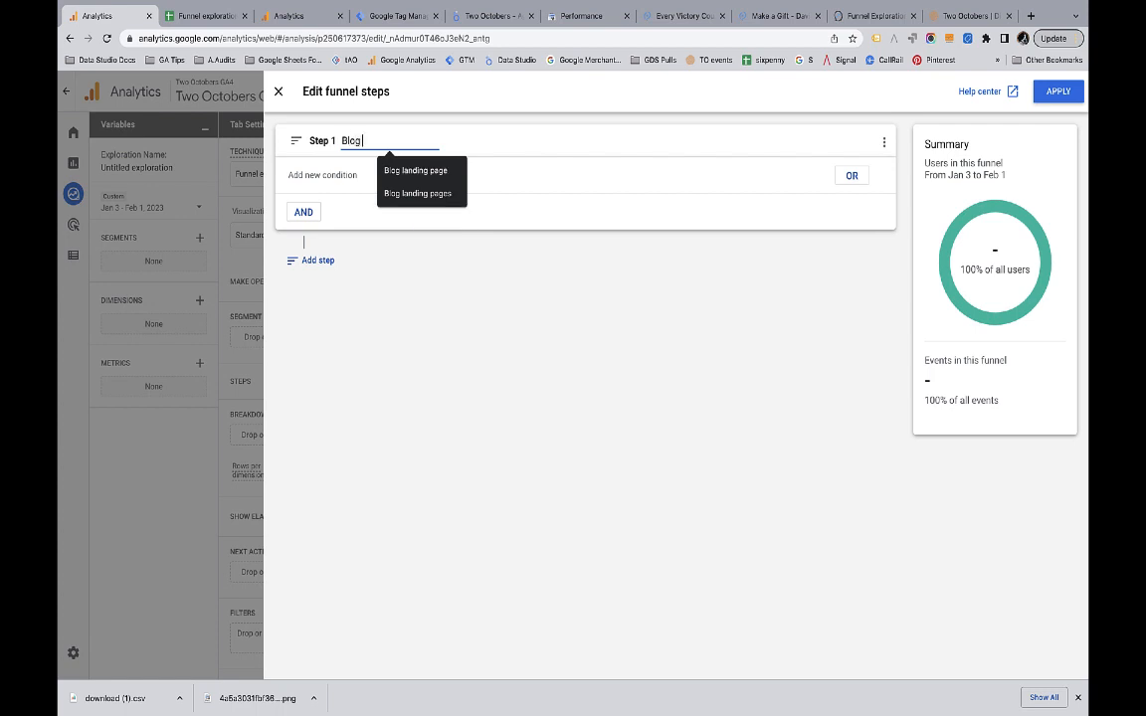
type(" visitors")
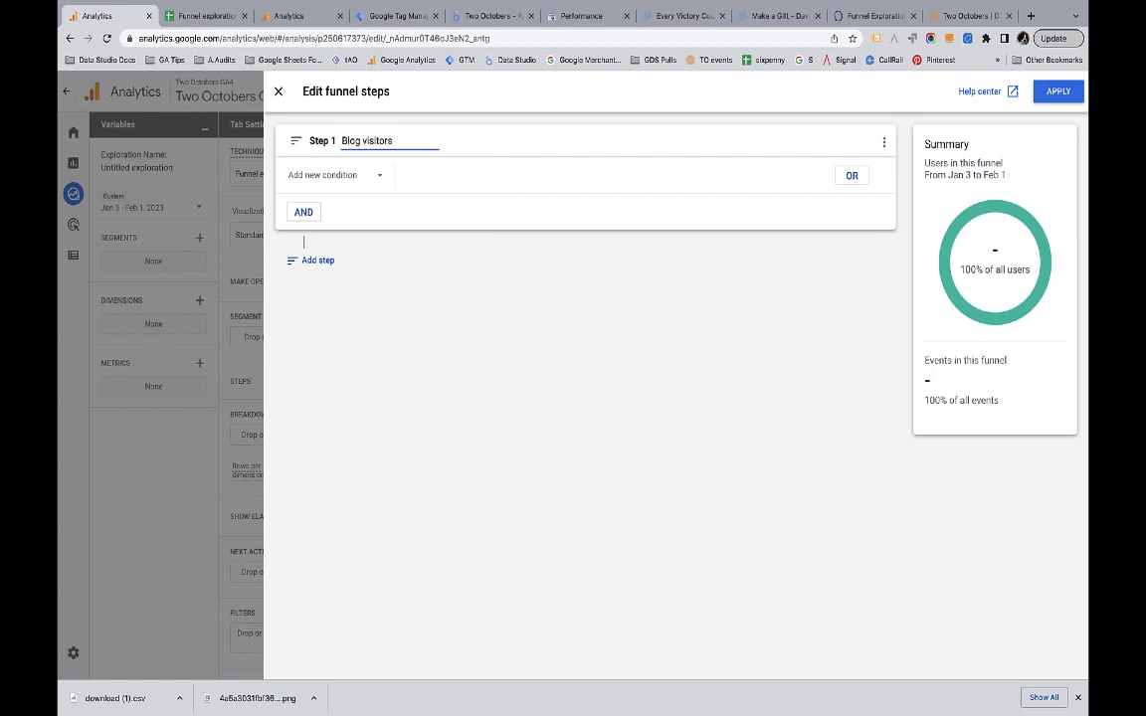
- Give step 1 the condition that Landing page + query string contains /blog/
left_click(381, 177)
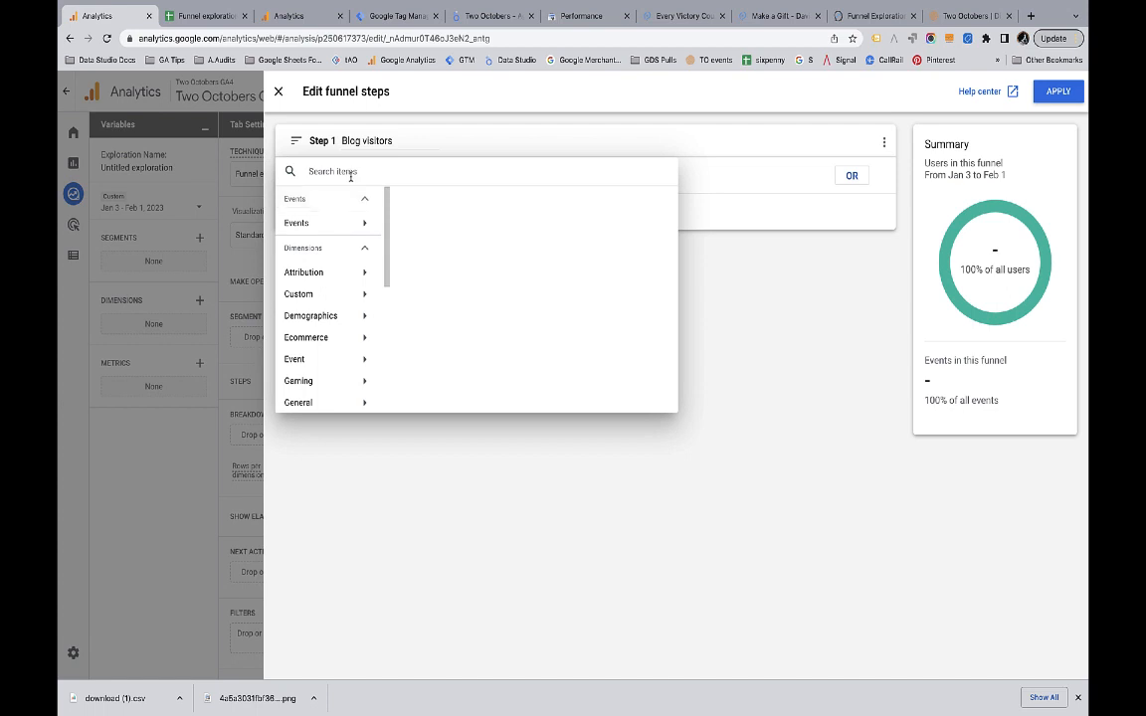
type("landin")
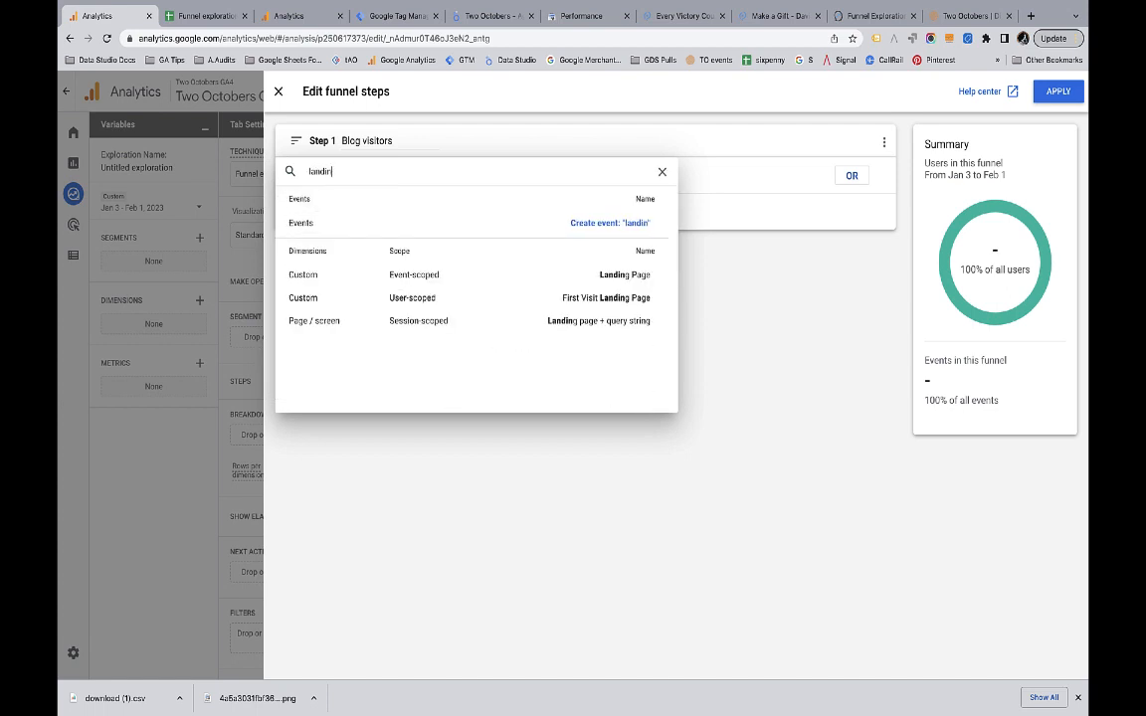
left_click(320, 322)
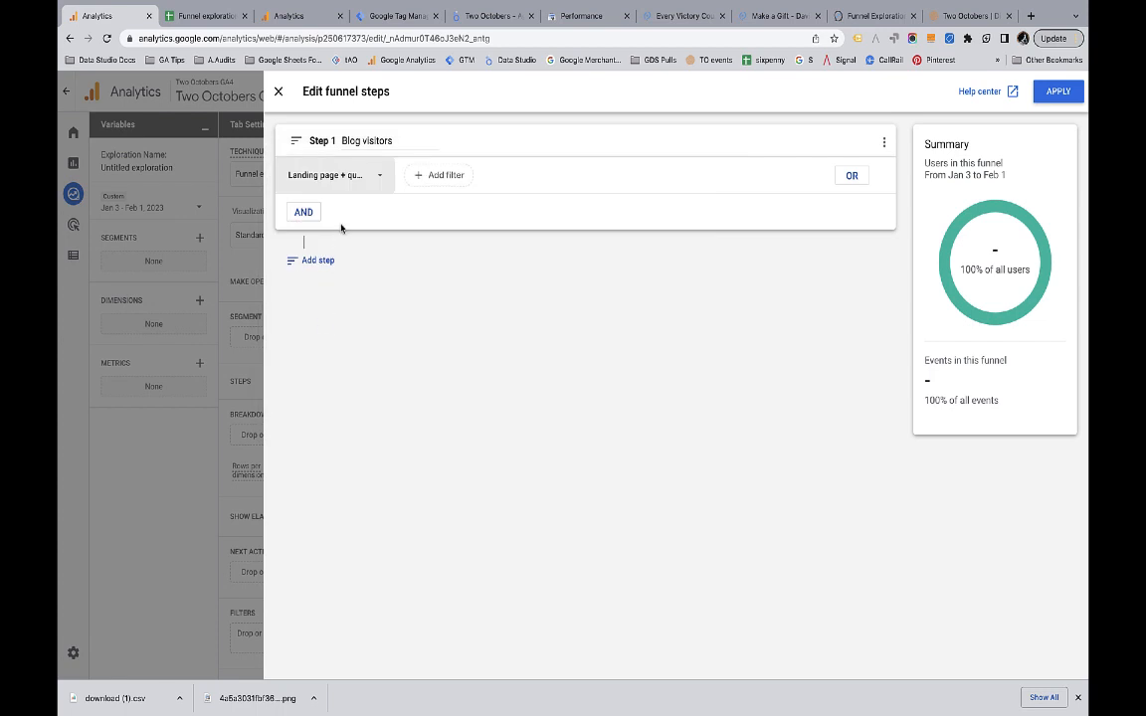
left_click(443, 175)
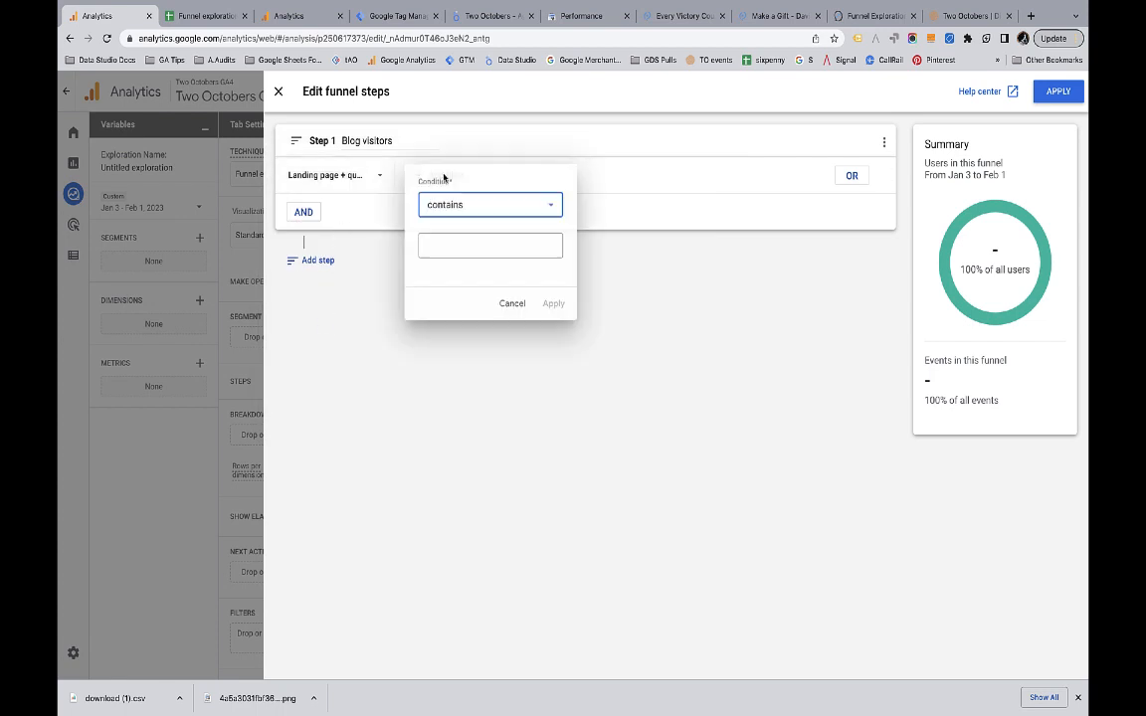
left_click(462, 246)
type("/blog/")
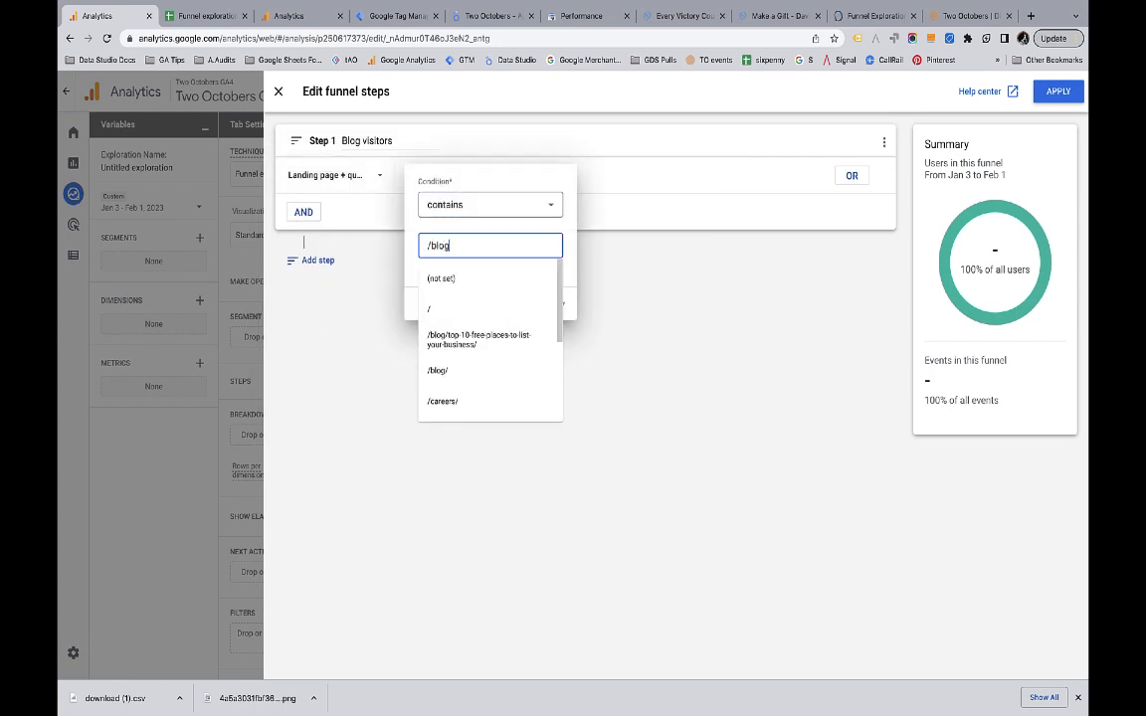
left_click(571, 247)
left_click(556, 309)
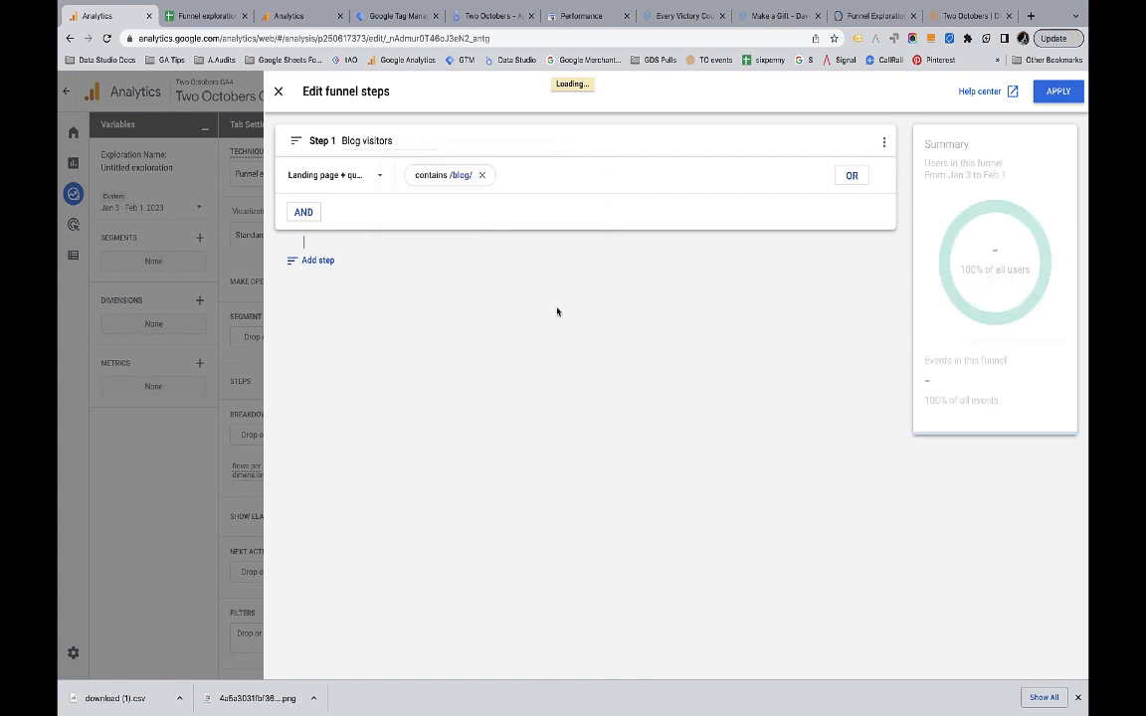
- Add a second funnel step with Page path + query string as its condition dimension
left_click(317, 260)
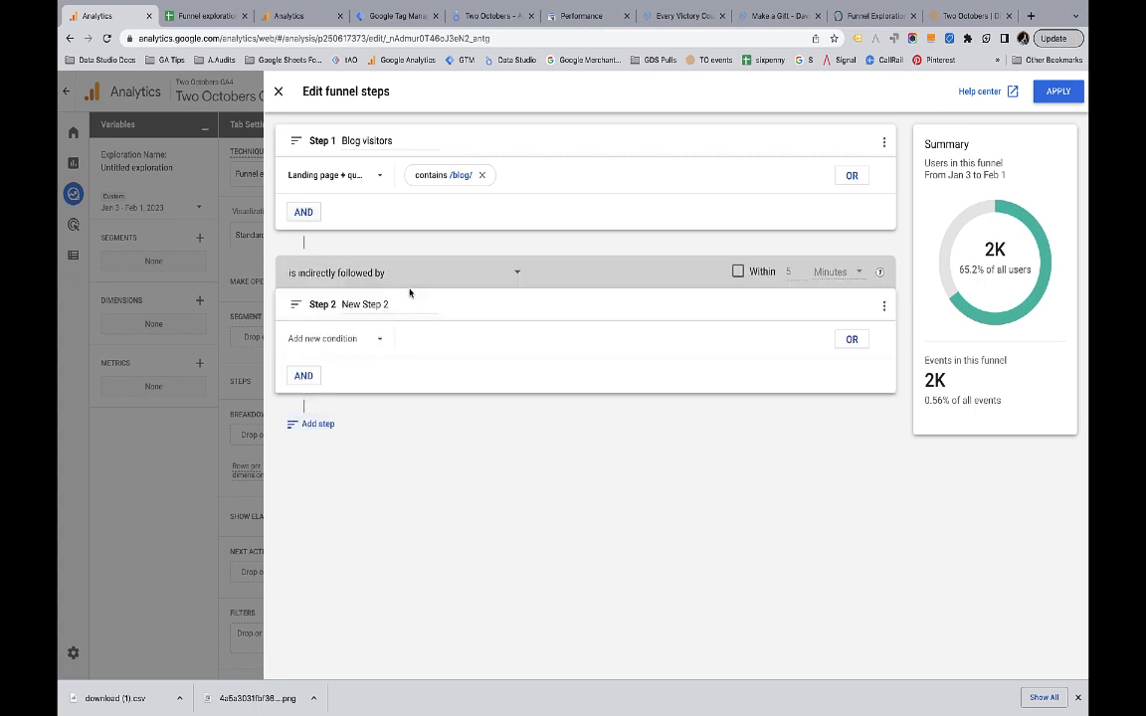
left_click(380, 341)
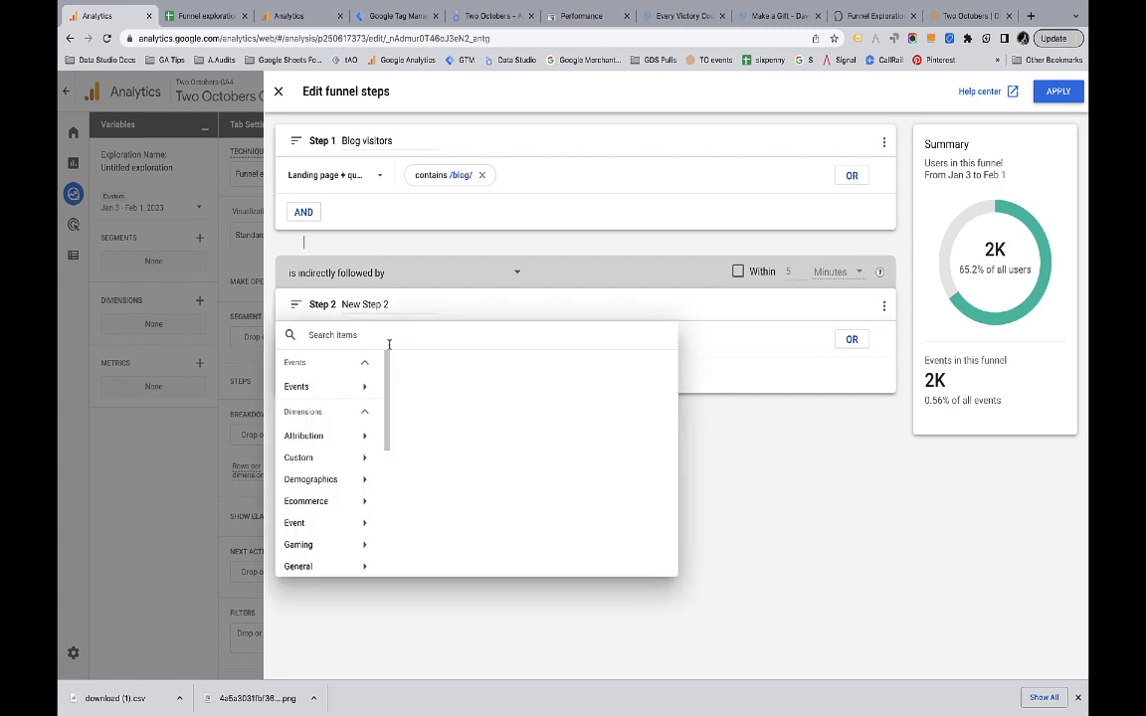
type("page")
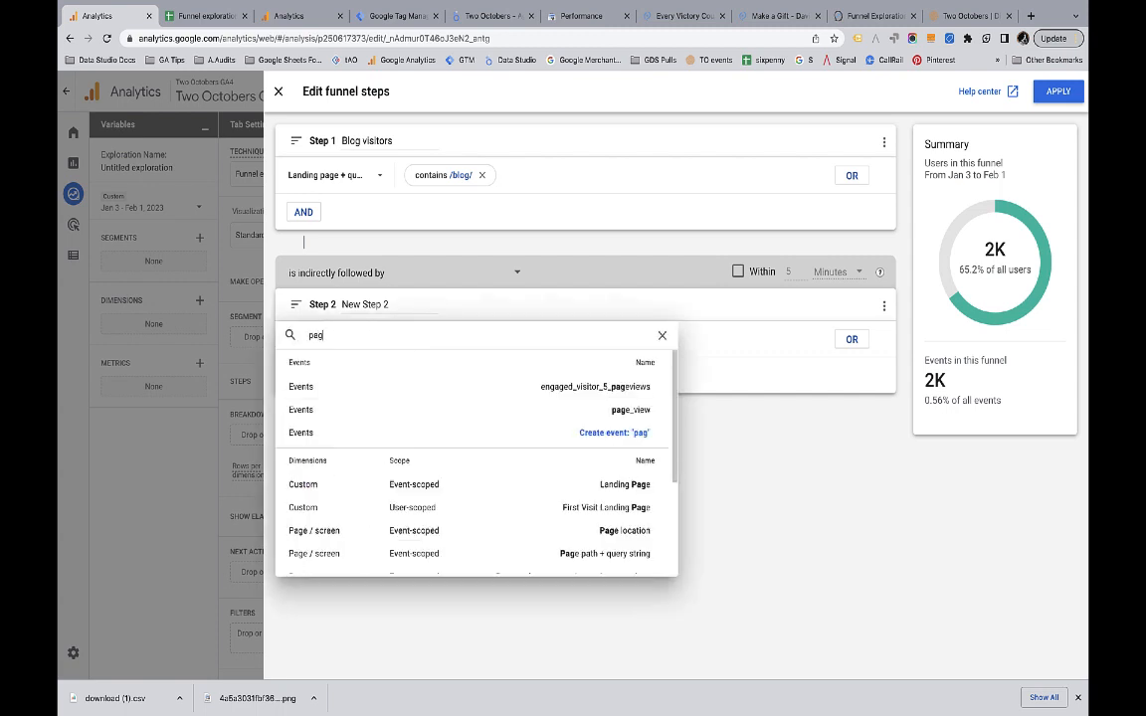
left_click(519, 554)
- Filter step 2's page path condition with "does not contain" /blog/
left_click(444, 338)
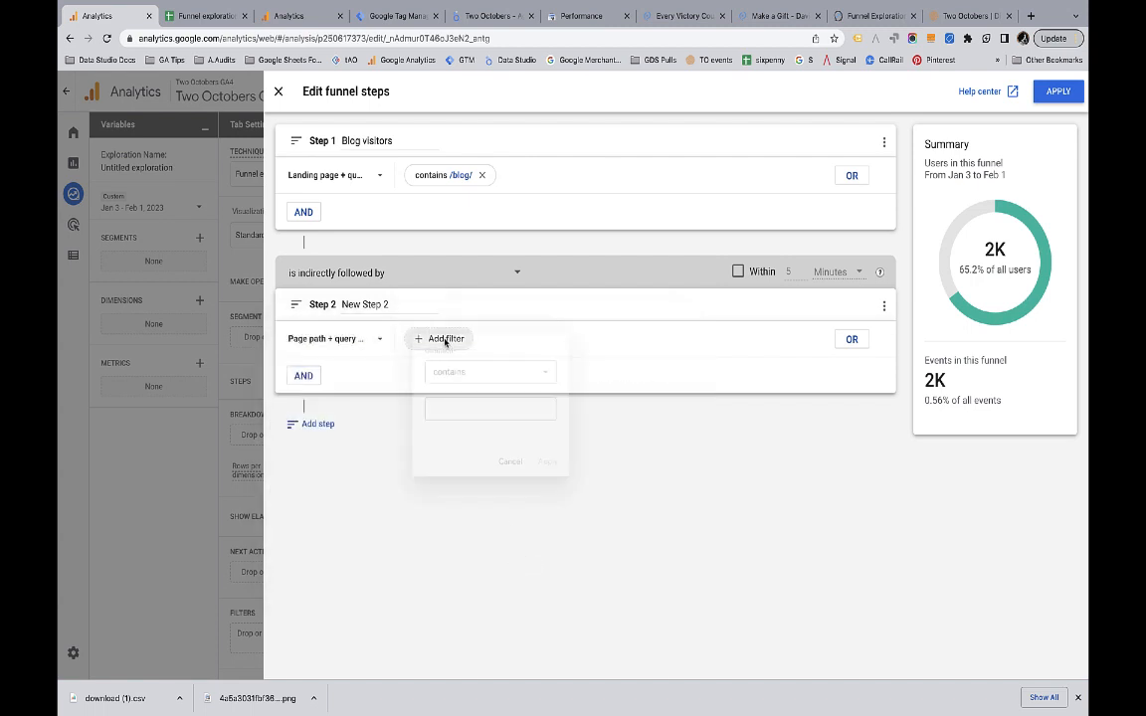
left_click(485, 373)
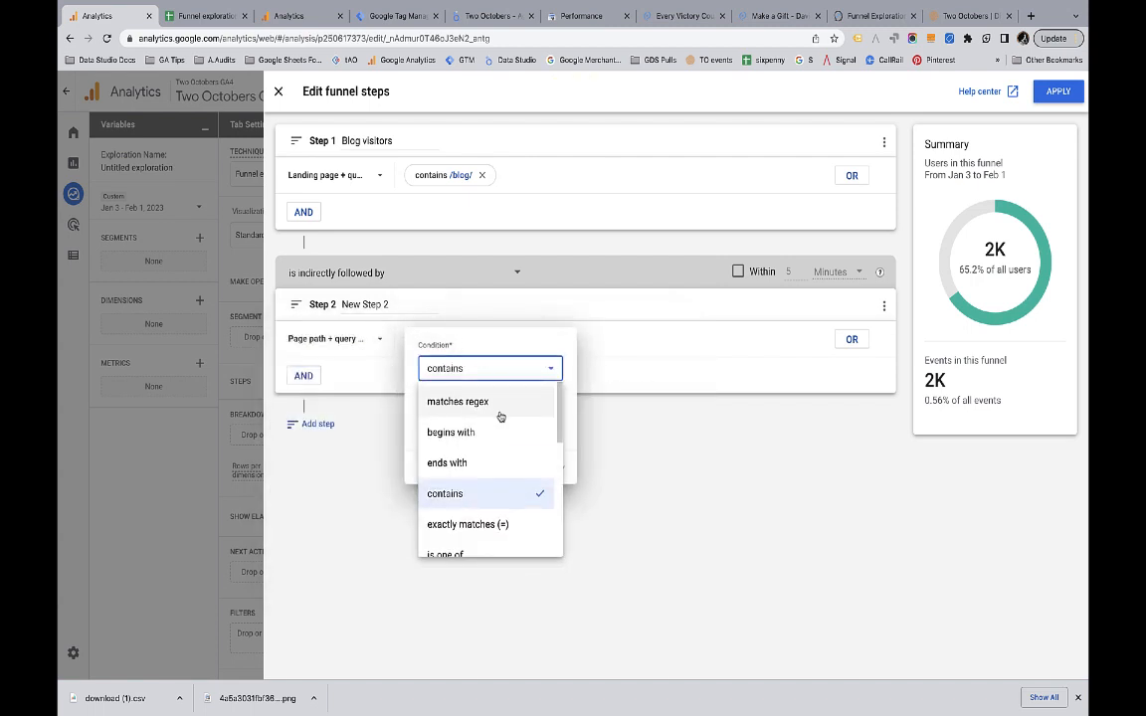
scroll(490, 491, "down", 3)
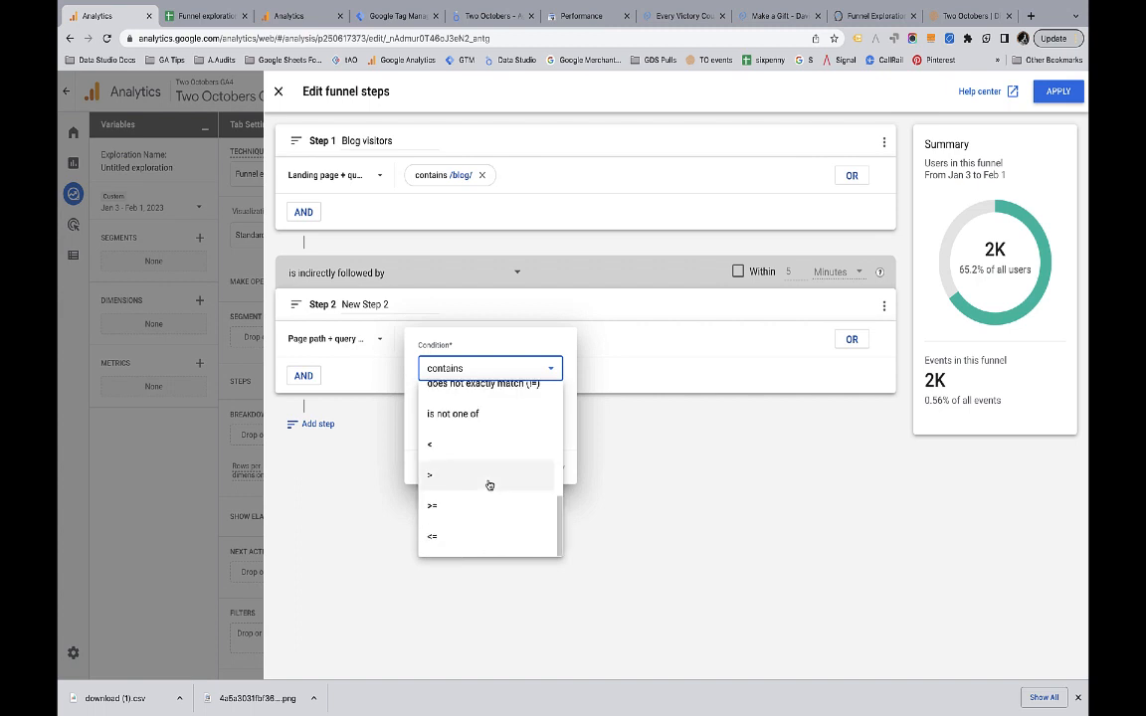
scroll(480, 455, "up", 2)
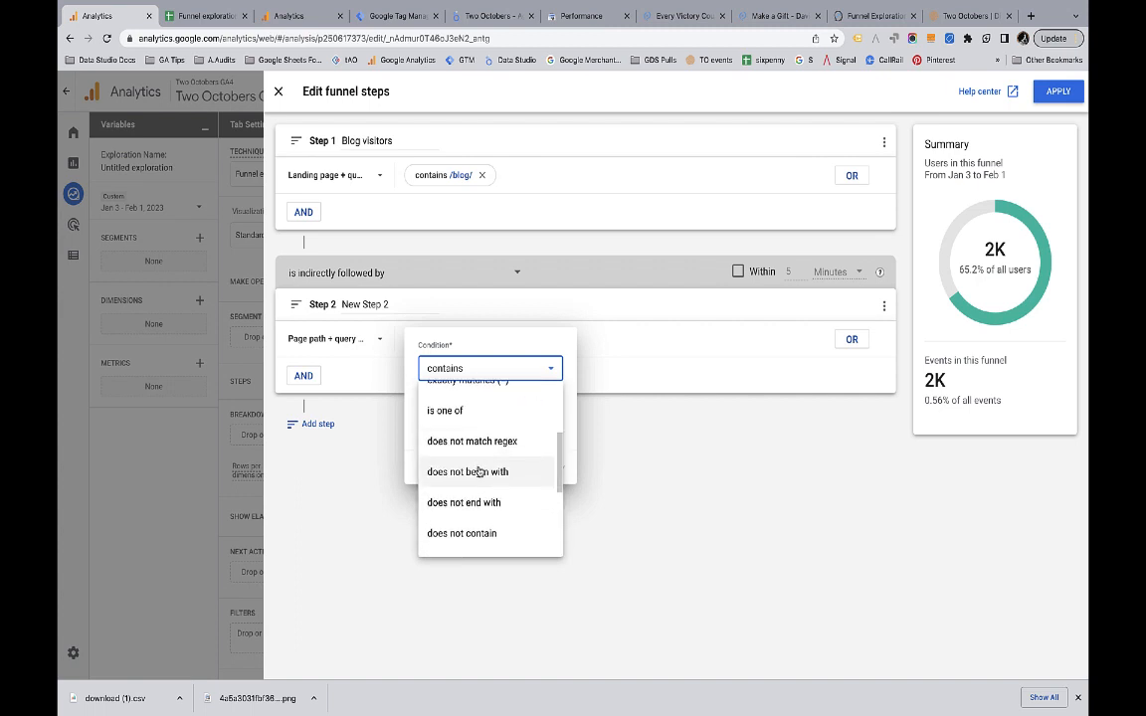
left_click(476, 535)
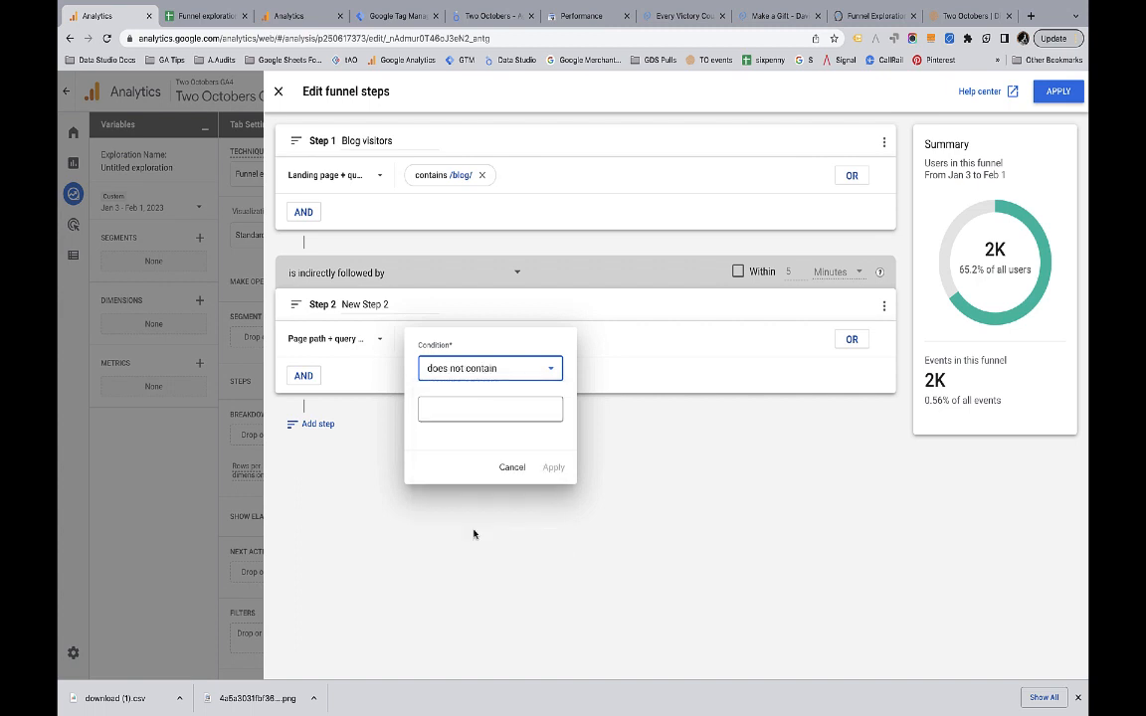
left_click(486, 408)
type("/b")
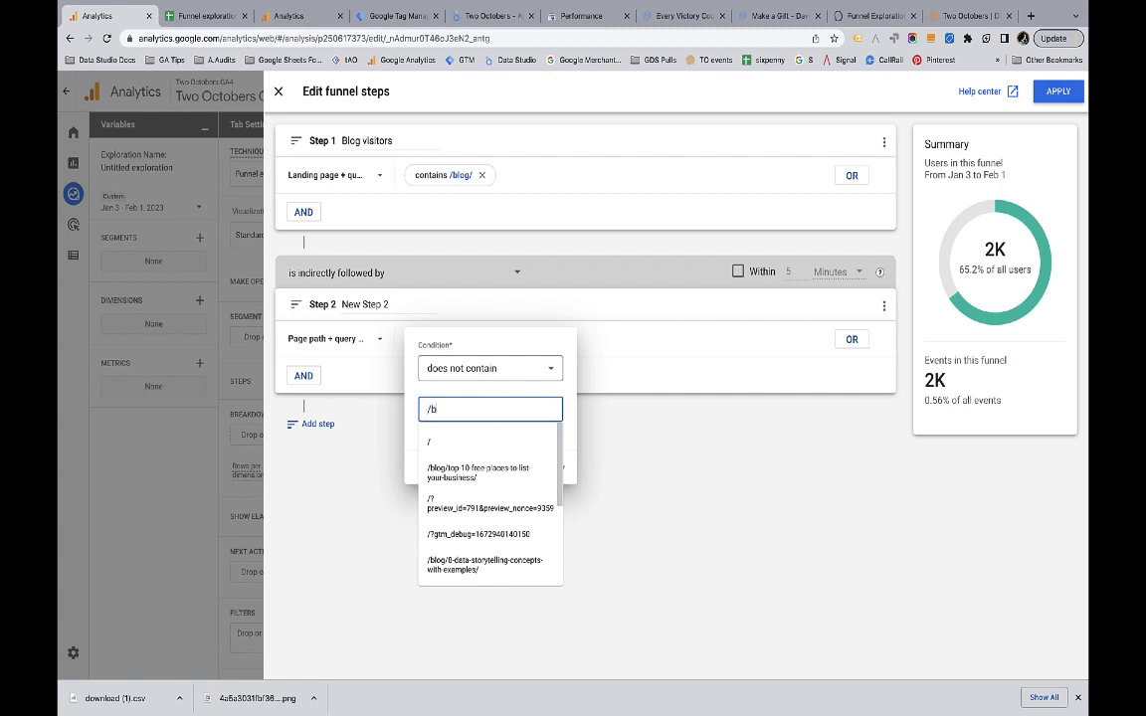
type("log/")
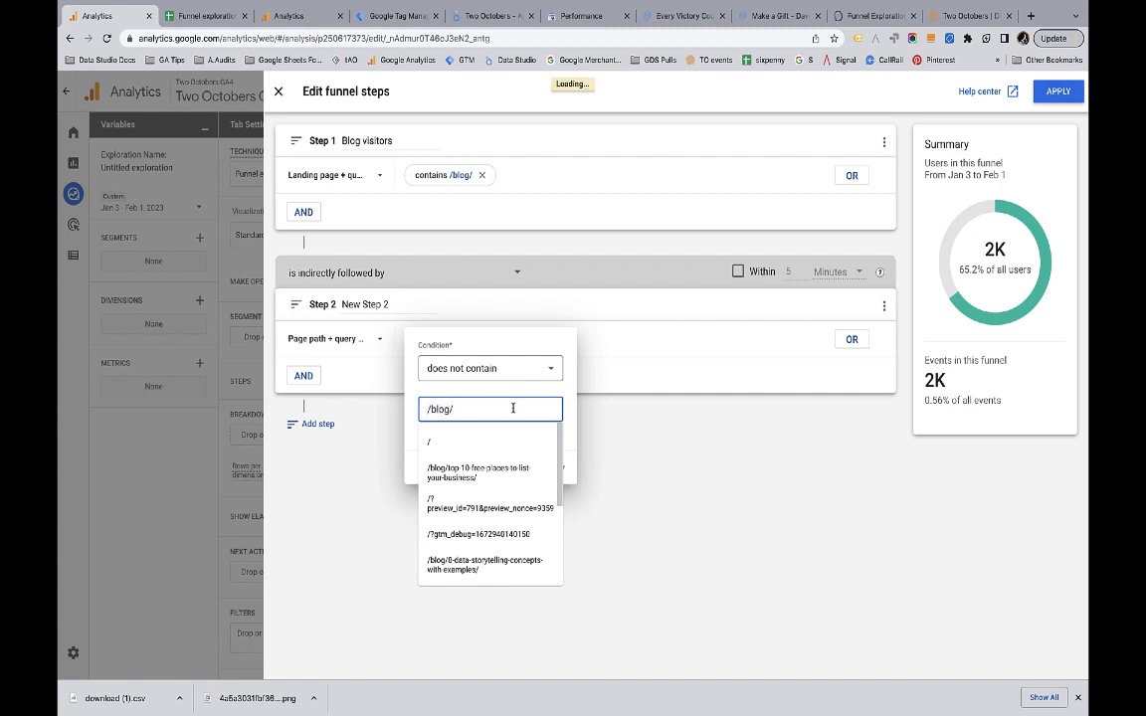
left_click(567, 394)
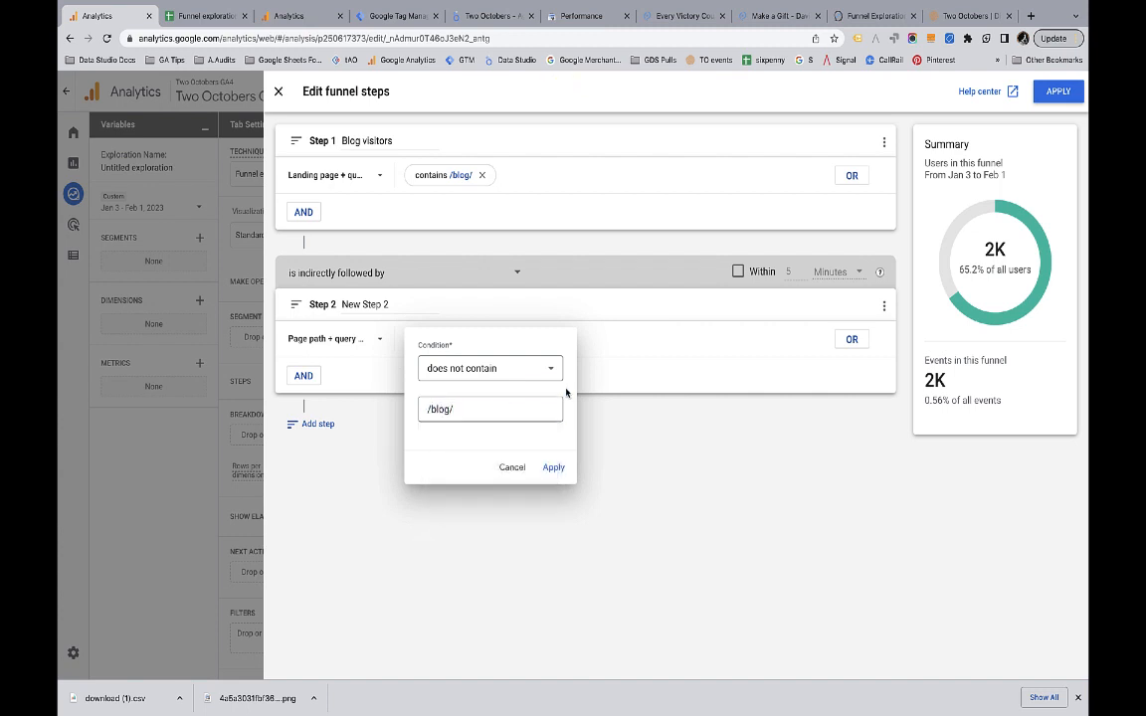
left_click(553, 467)
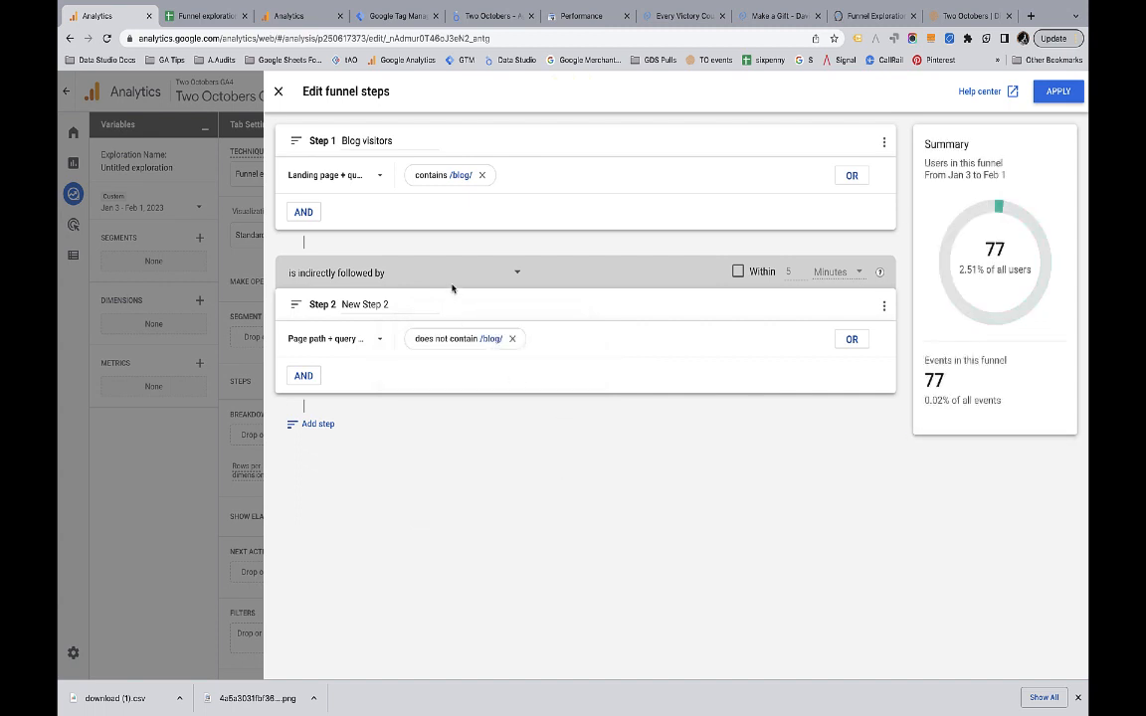
- Review the options for how step 2 may follow step 1, directly or indirectly
left_click(518, 274)
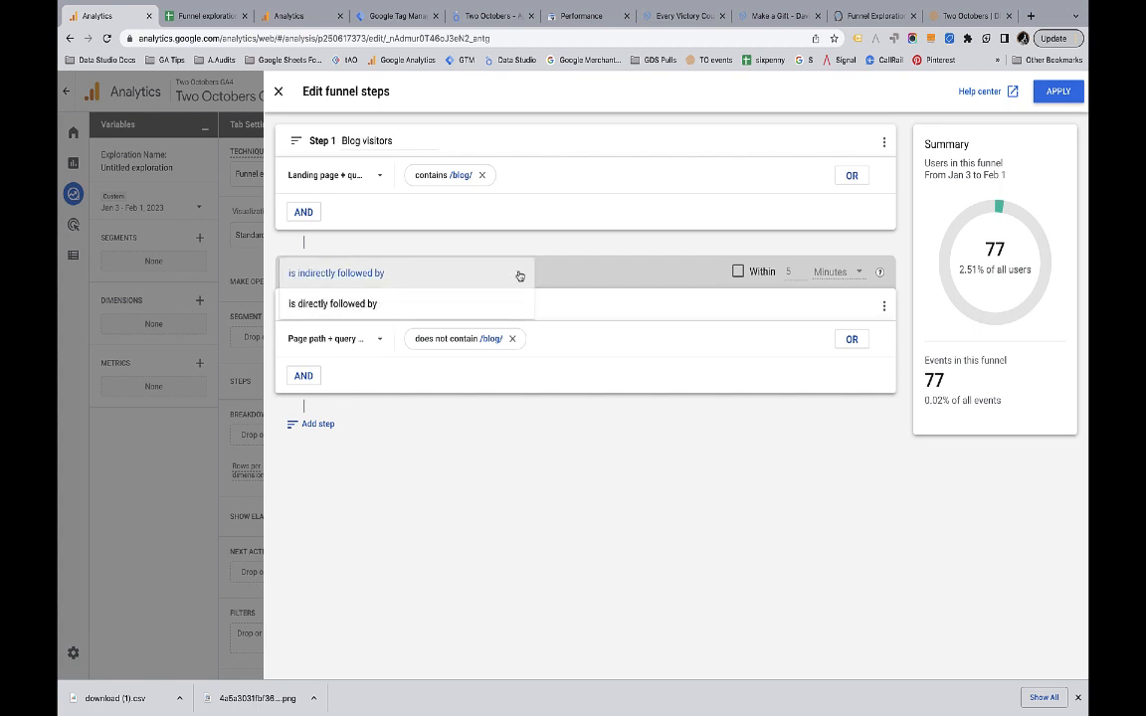
left_click(597, 278)
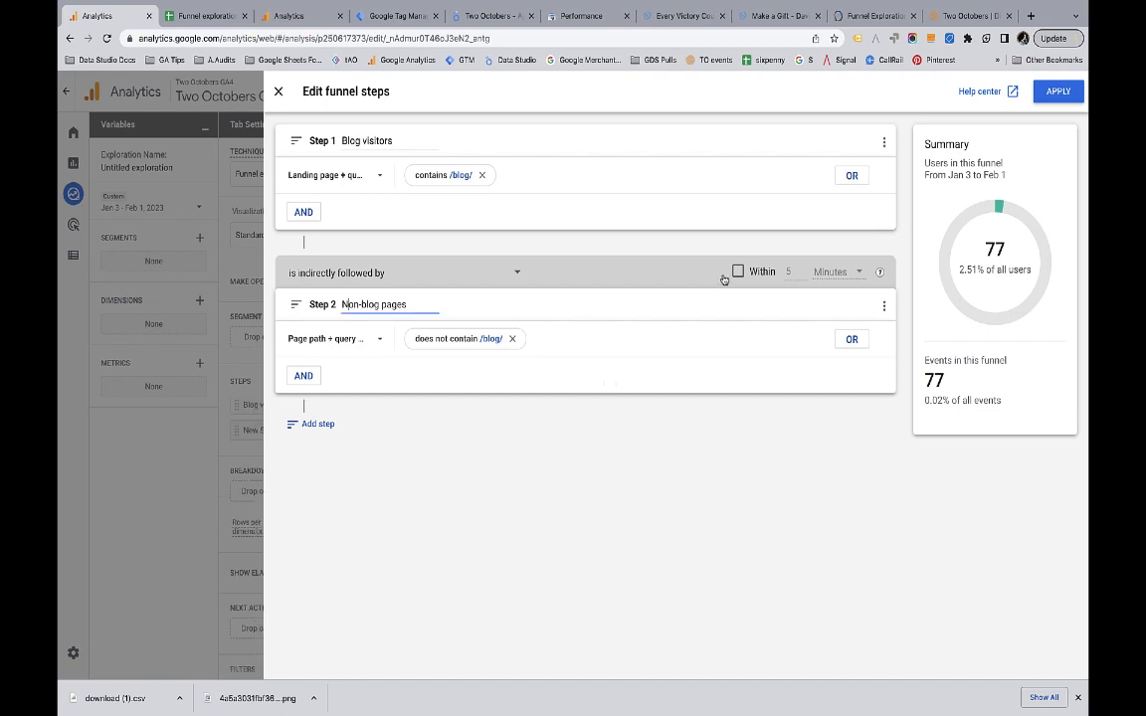
- Apply the edited funnel steps and import the Landing page + query string dimension into the exploration
left_click(1057, 91)
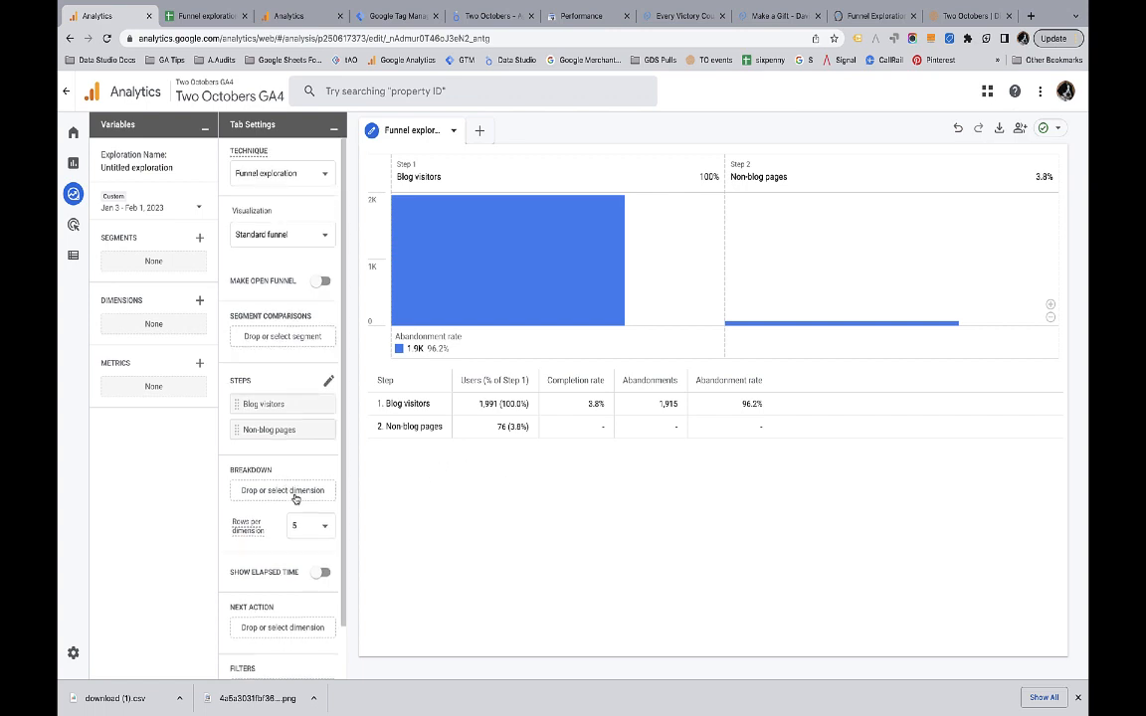
scroll(288, 493, "down", 1)
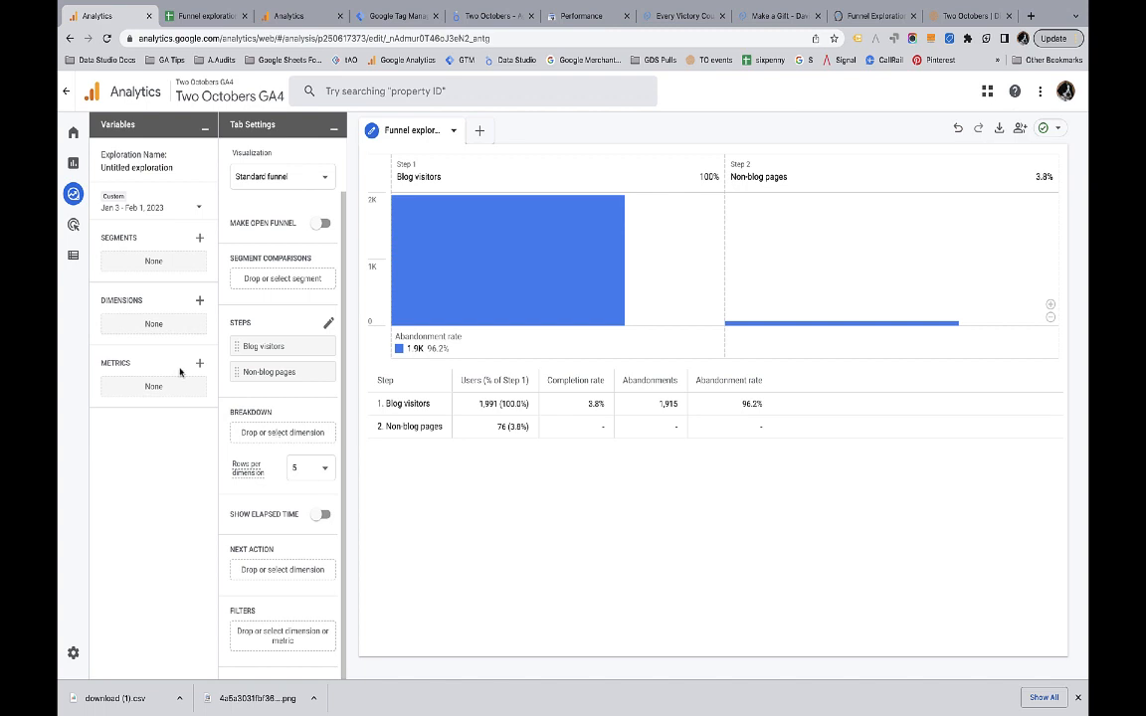
left_click(200, 301)
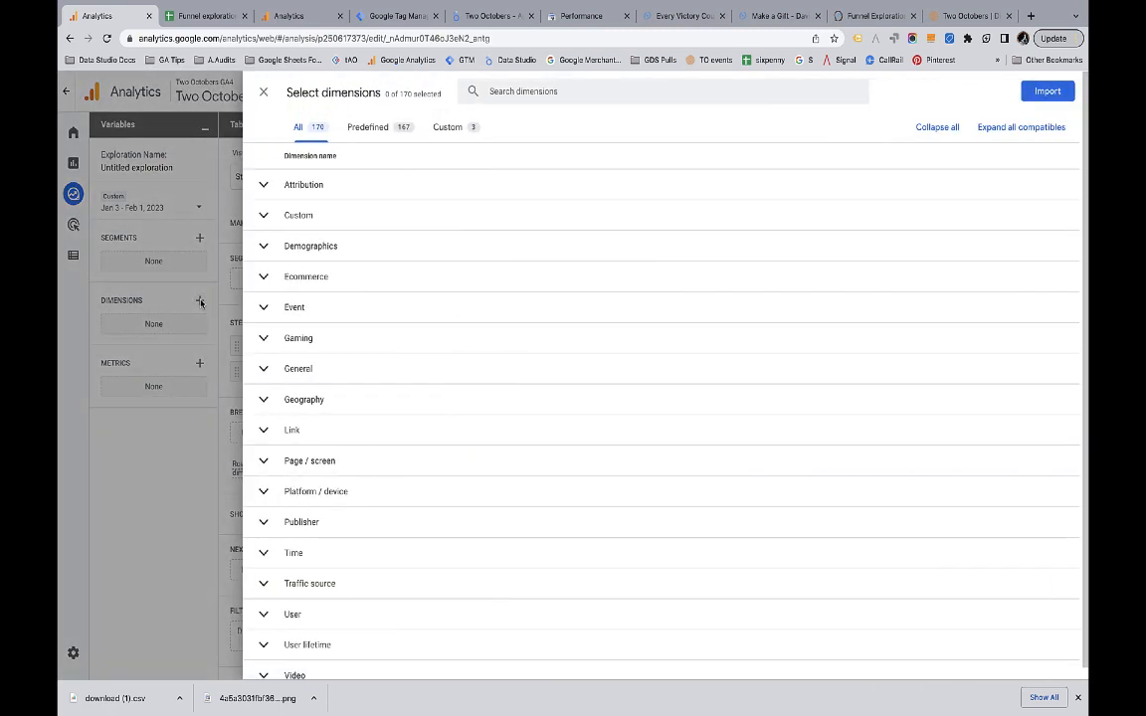
left_click(551, 93)
type("l")
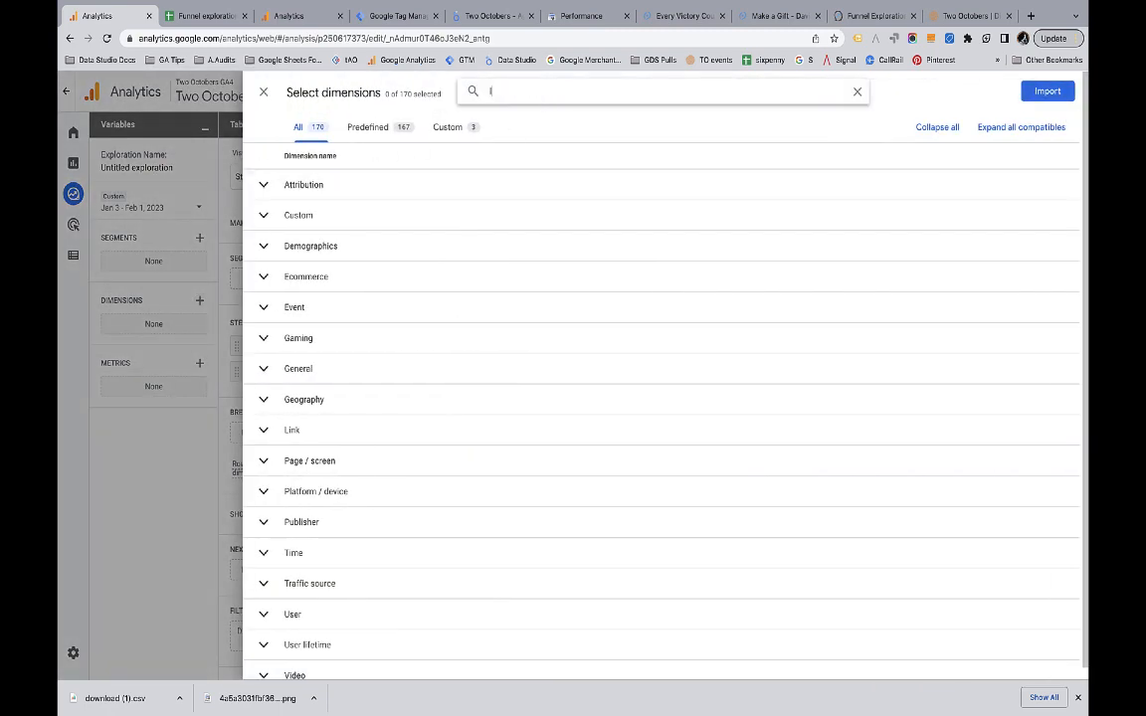
type("an")
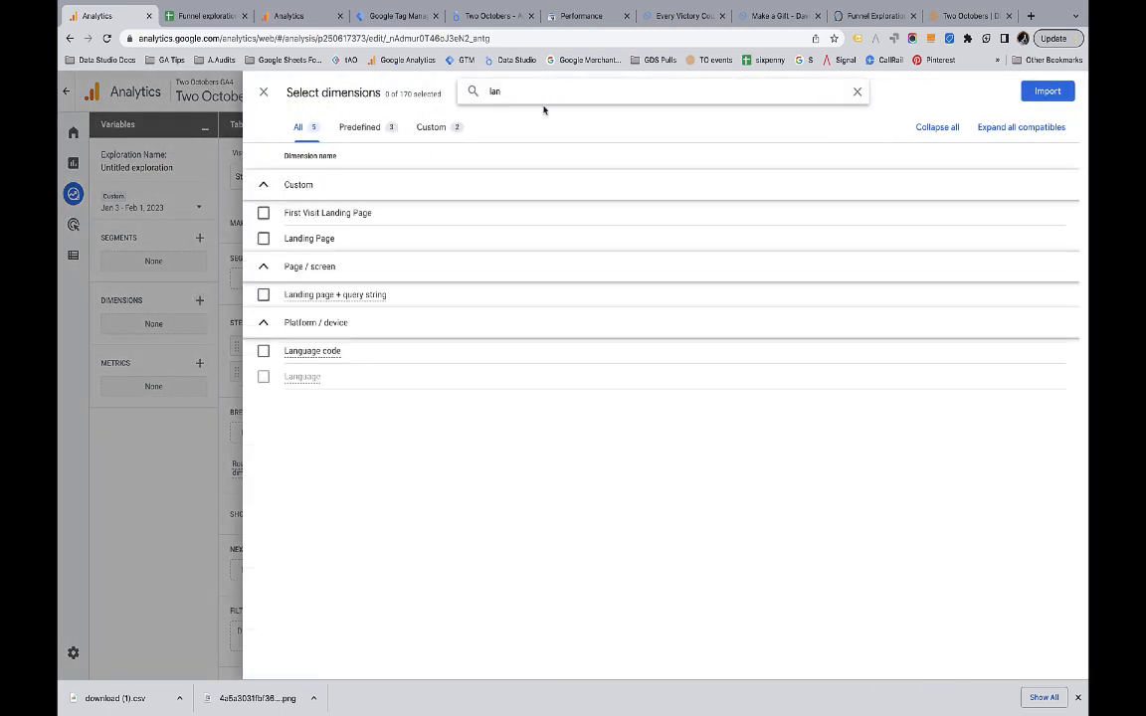
left_click(263, 295)
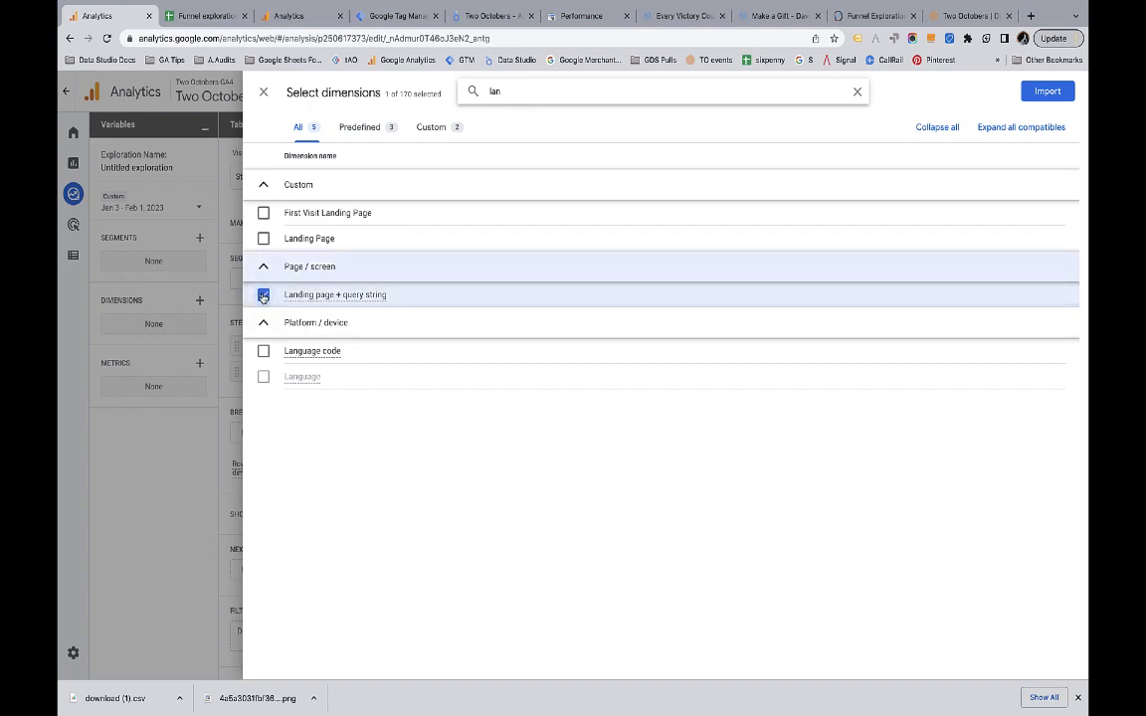
left_click(1045, 92)
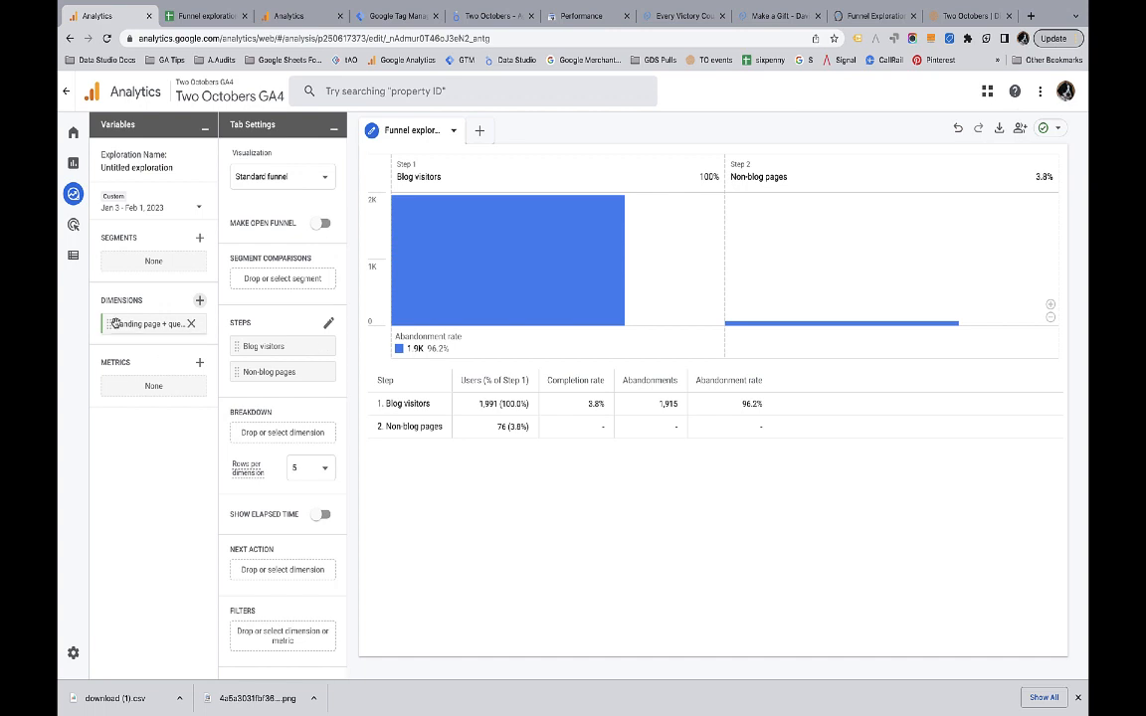
- Break the funnel down by Landing page + query string, with 10 rows per dimension
left_click_drag(116, 323, 259, 433)
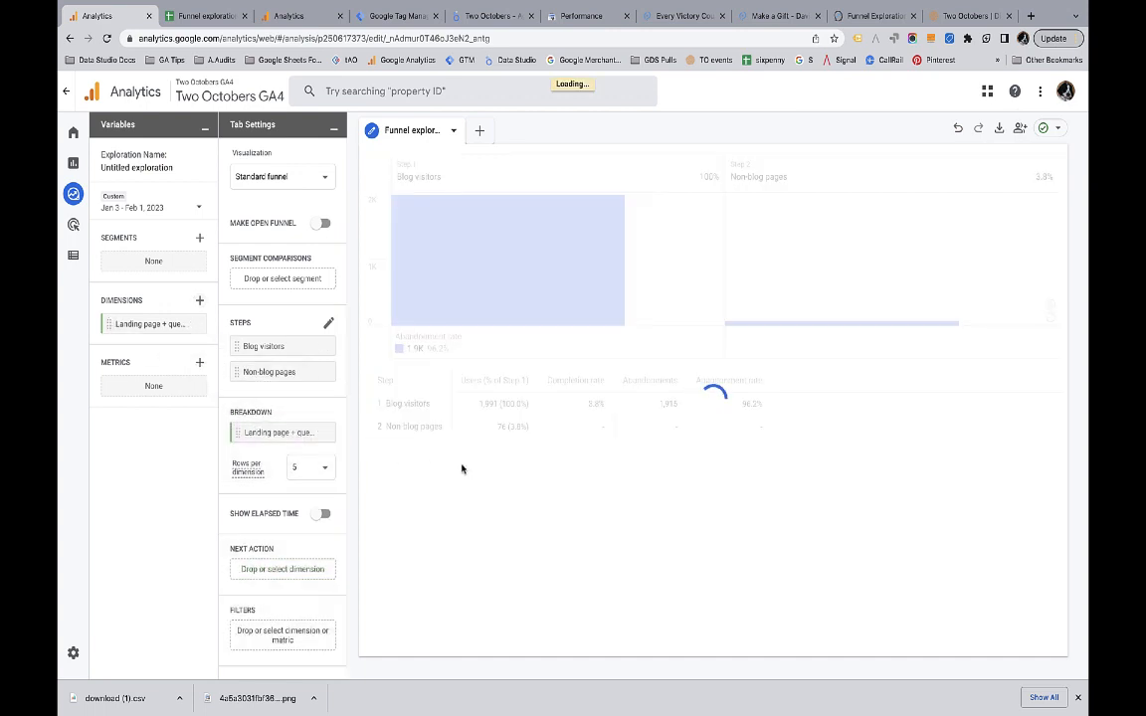
left_click(325, 468)
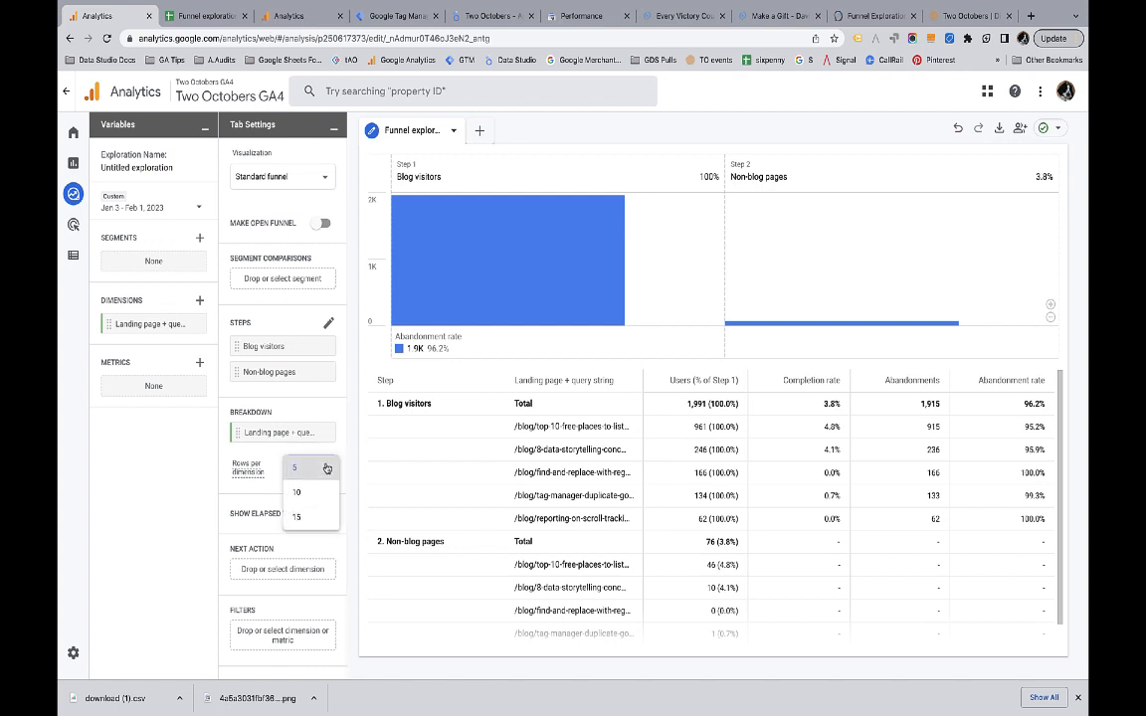
left_click(299, 492)
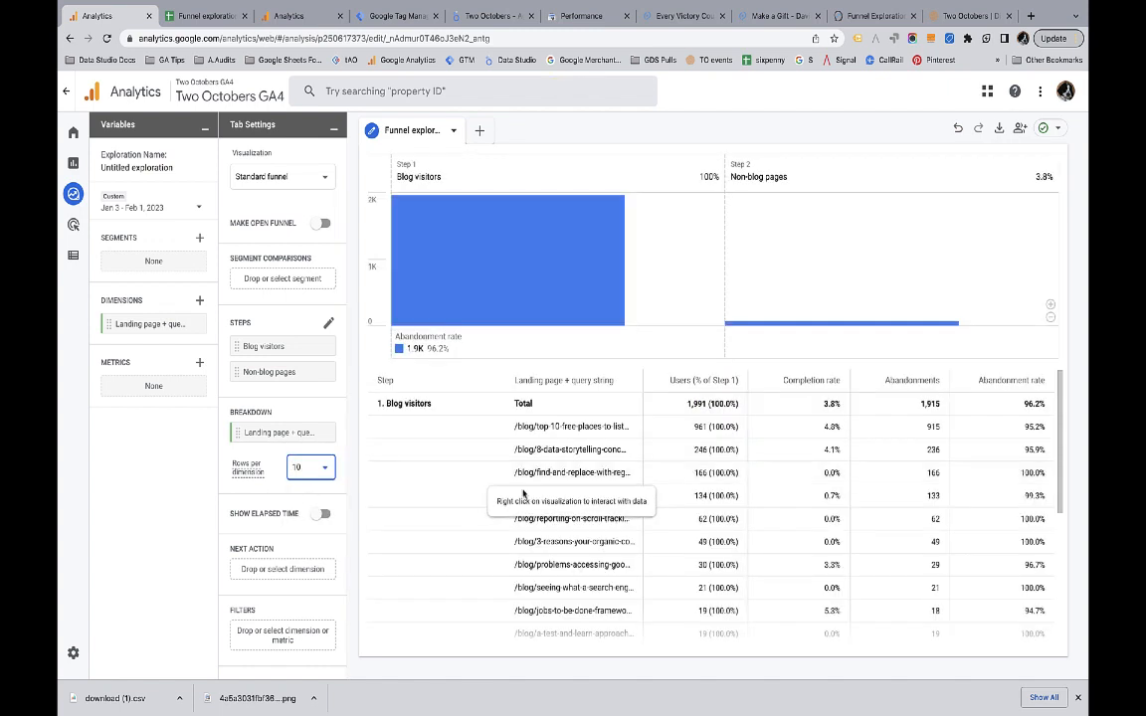
scroll(634, 531, "down", 5)
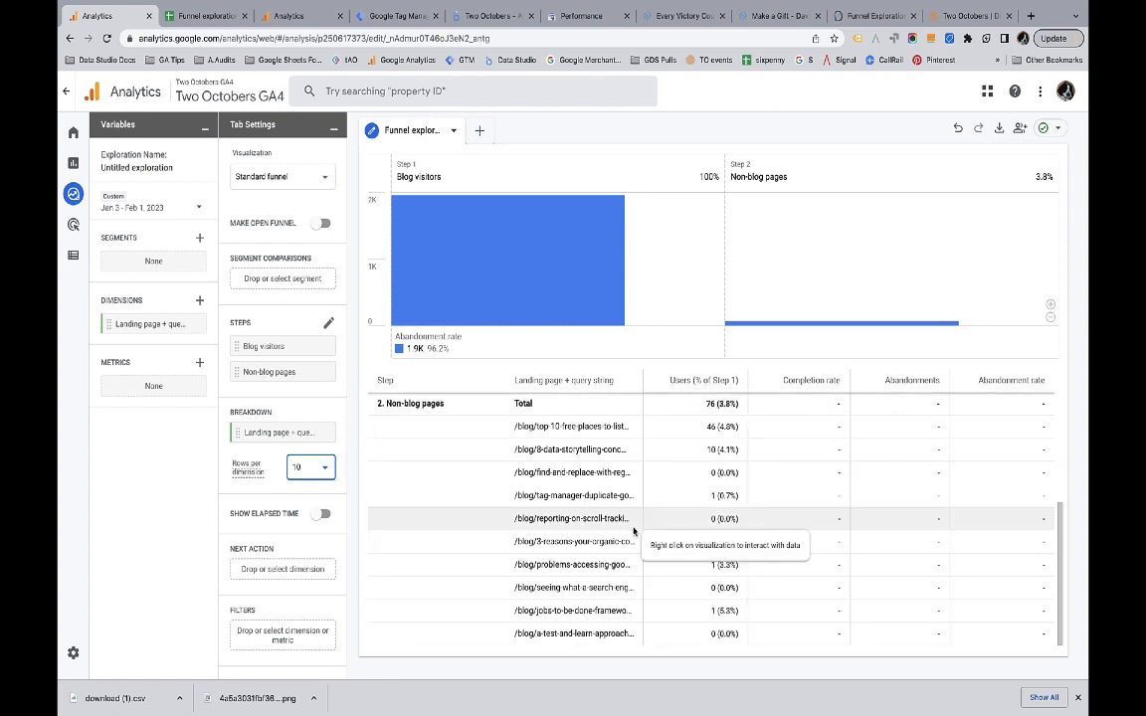
scroll(634, 532, "up", 4)
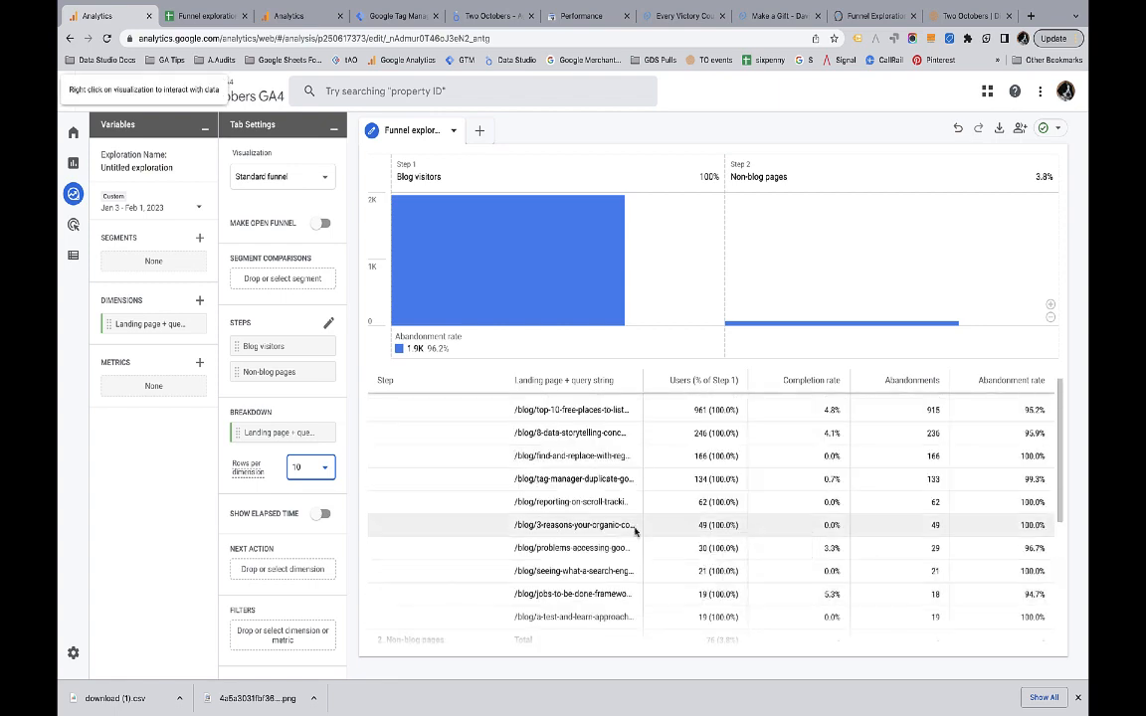
scroll(633, 531, "up", 1)
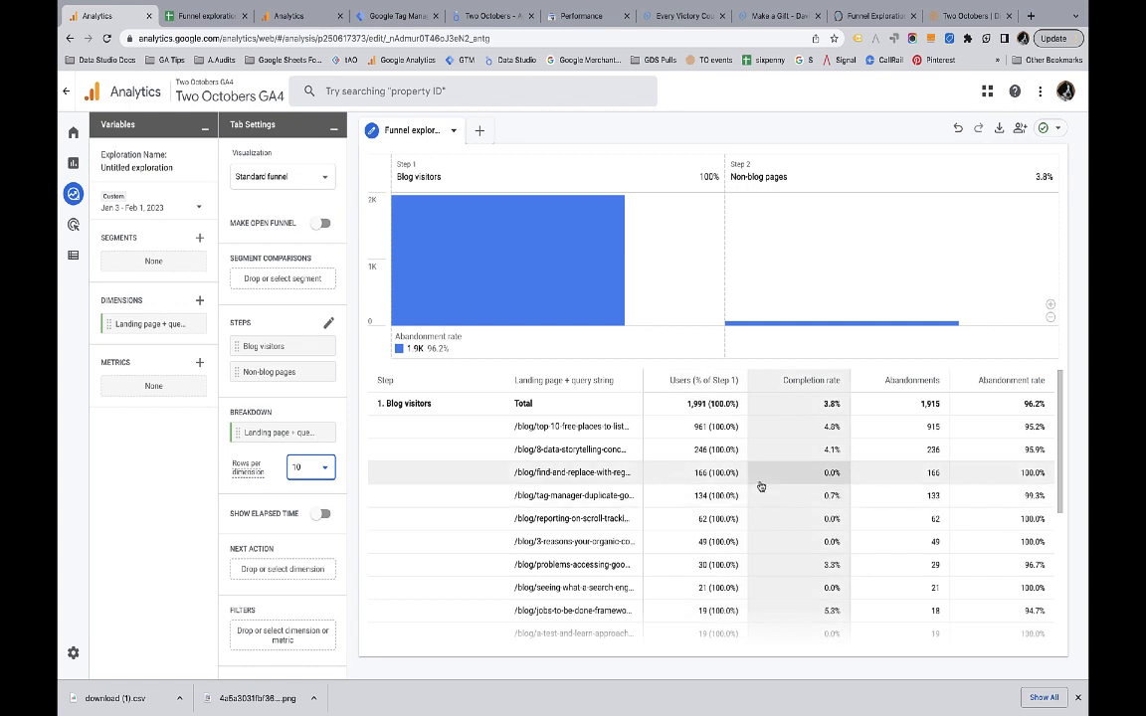
scroll(761, 487, "down", 3)
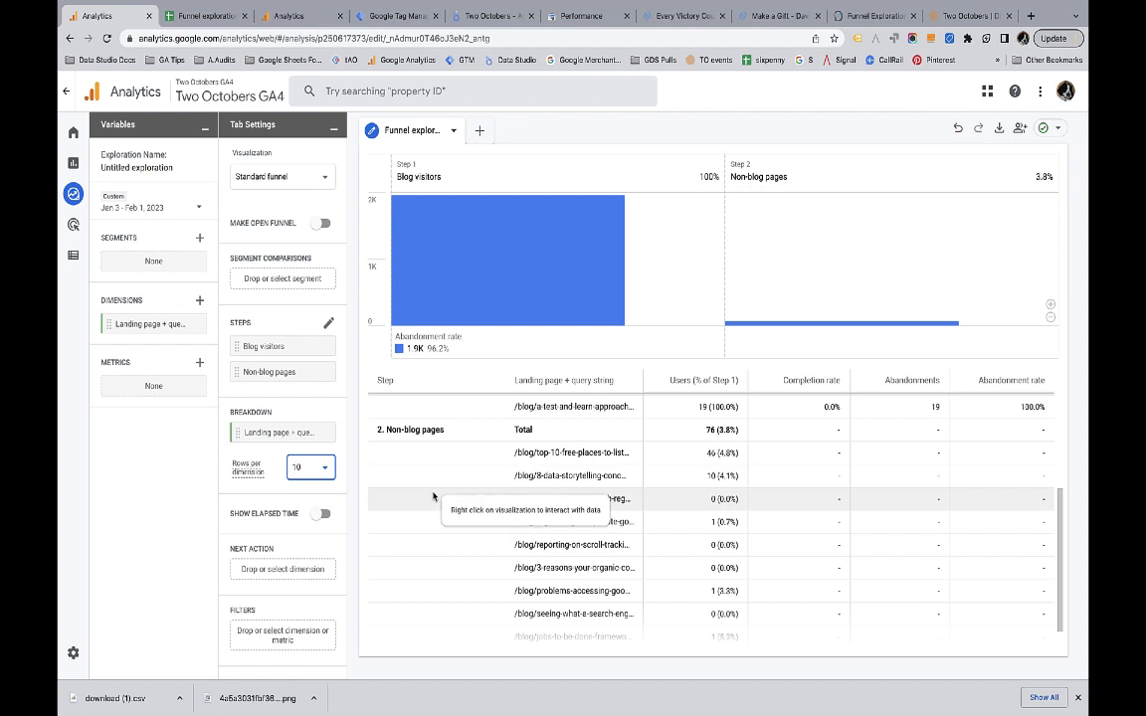
- Import the Page path + query string dimension and use it as the funnel's next action
left_click(199, 300)
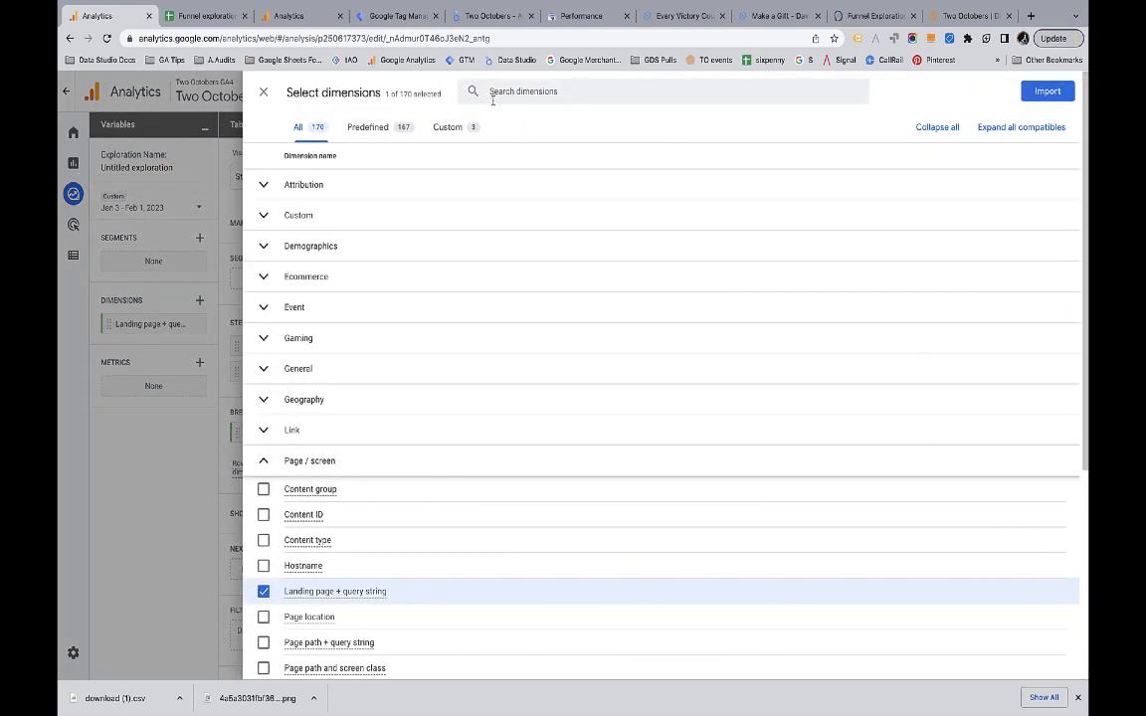
left_click(542, 91)
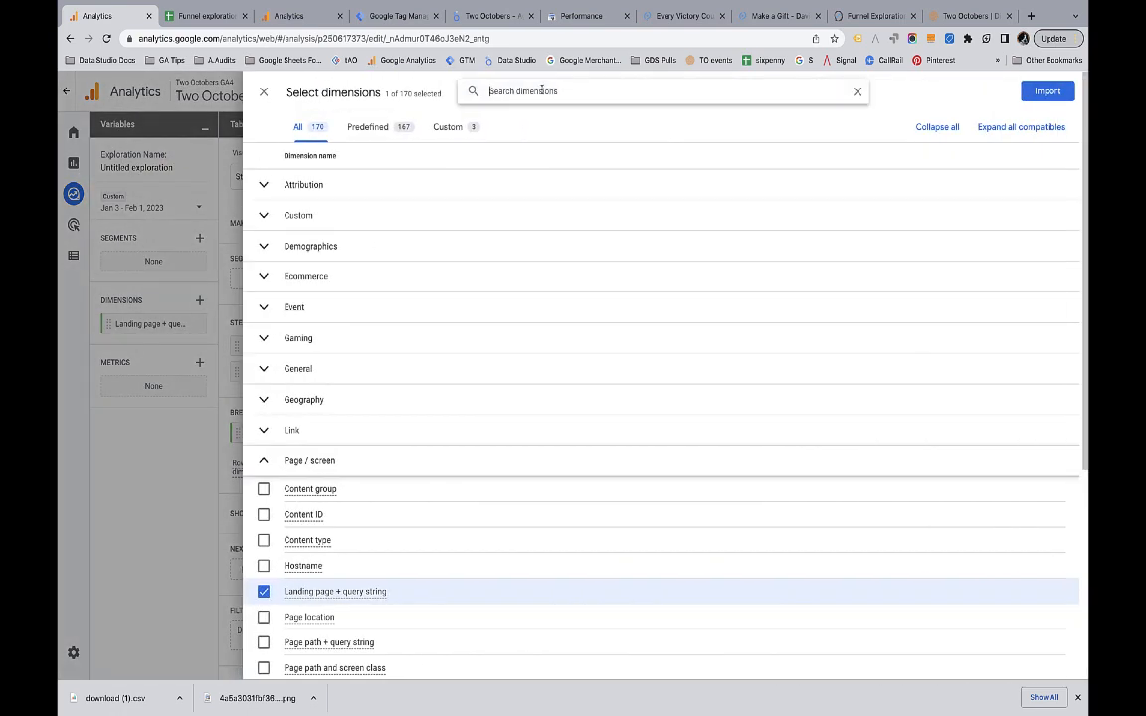
type("page")
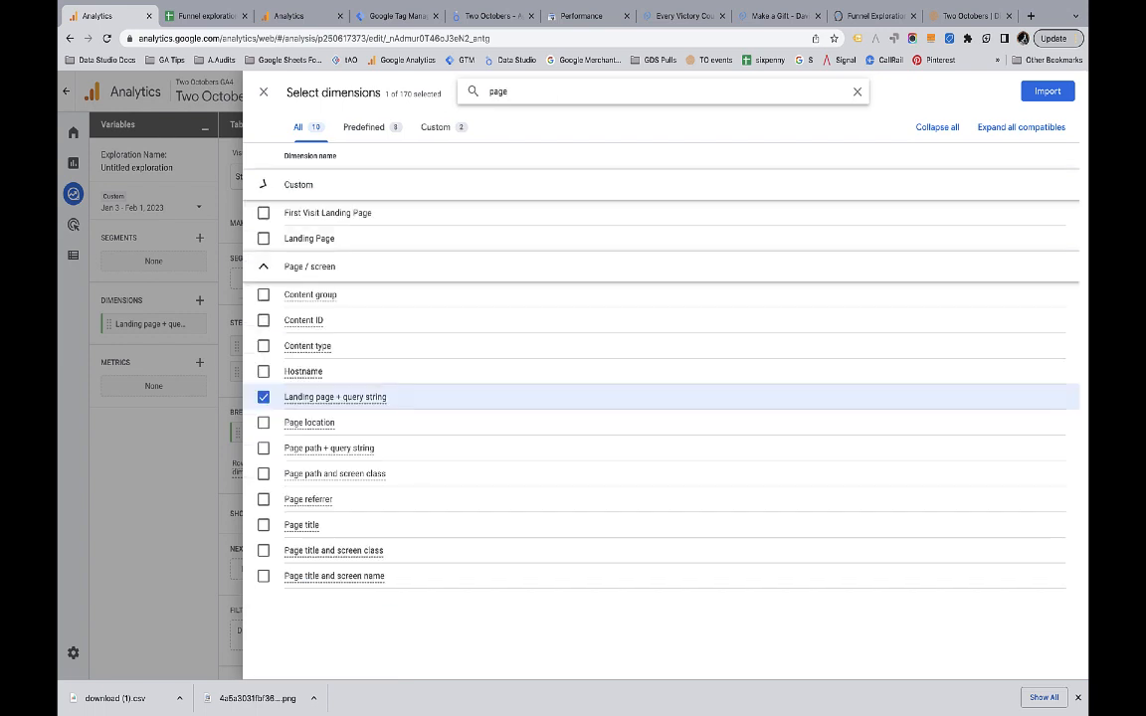
left_click(264, 448)
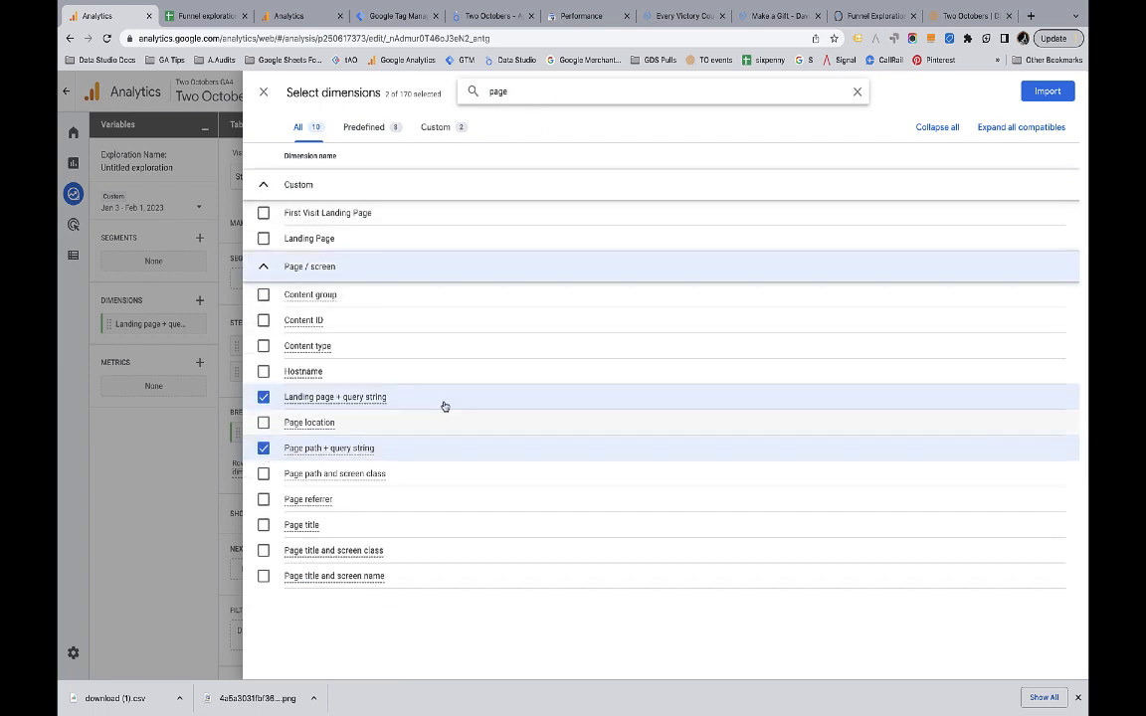
left_click(1045, 92)
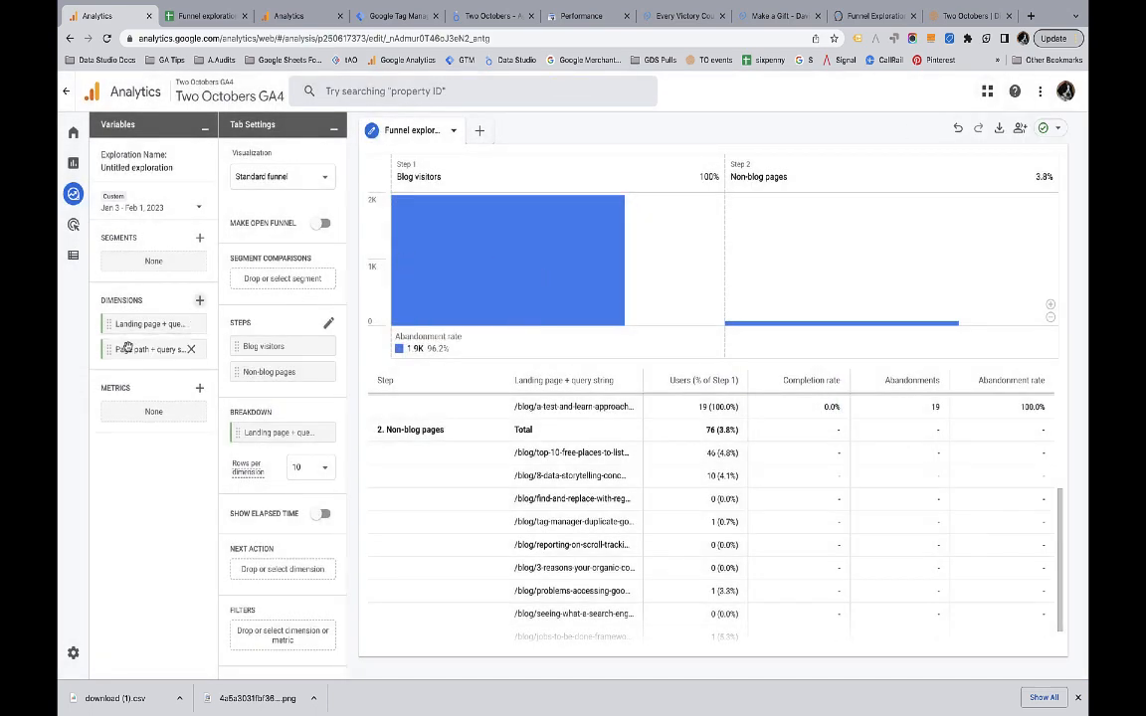
left_click_drag(109, 352, 264, 574)
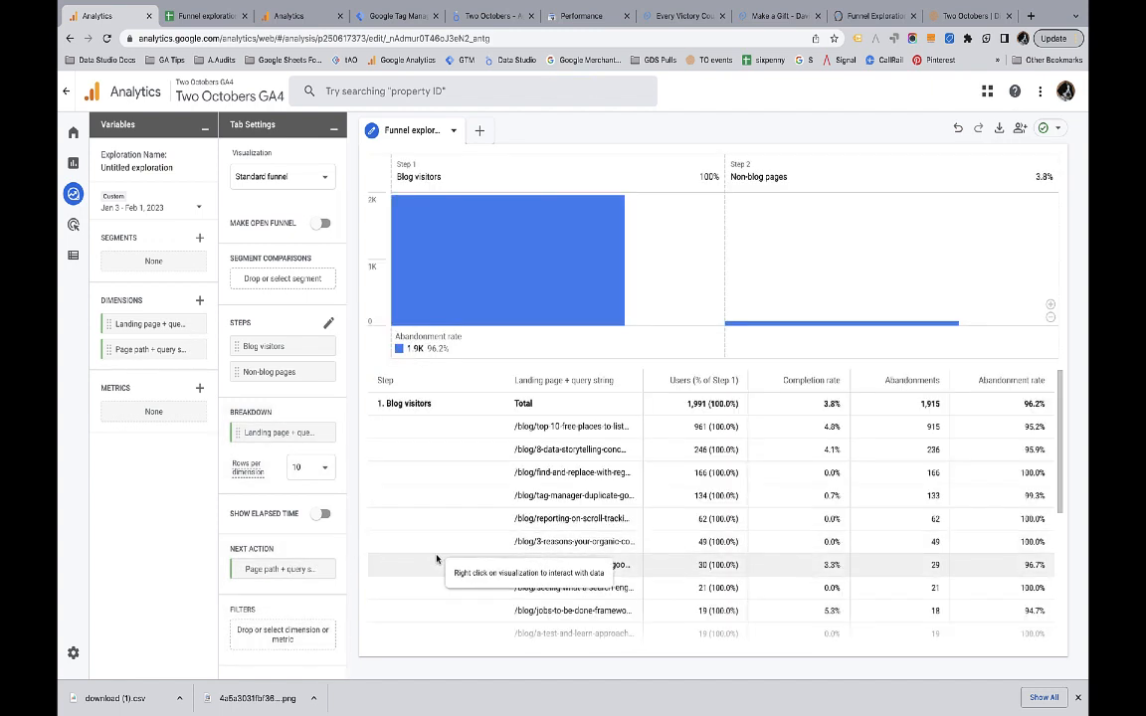
mouse_move(540, 277)
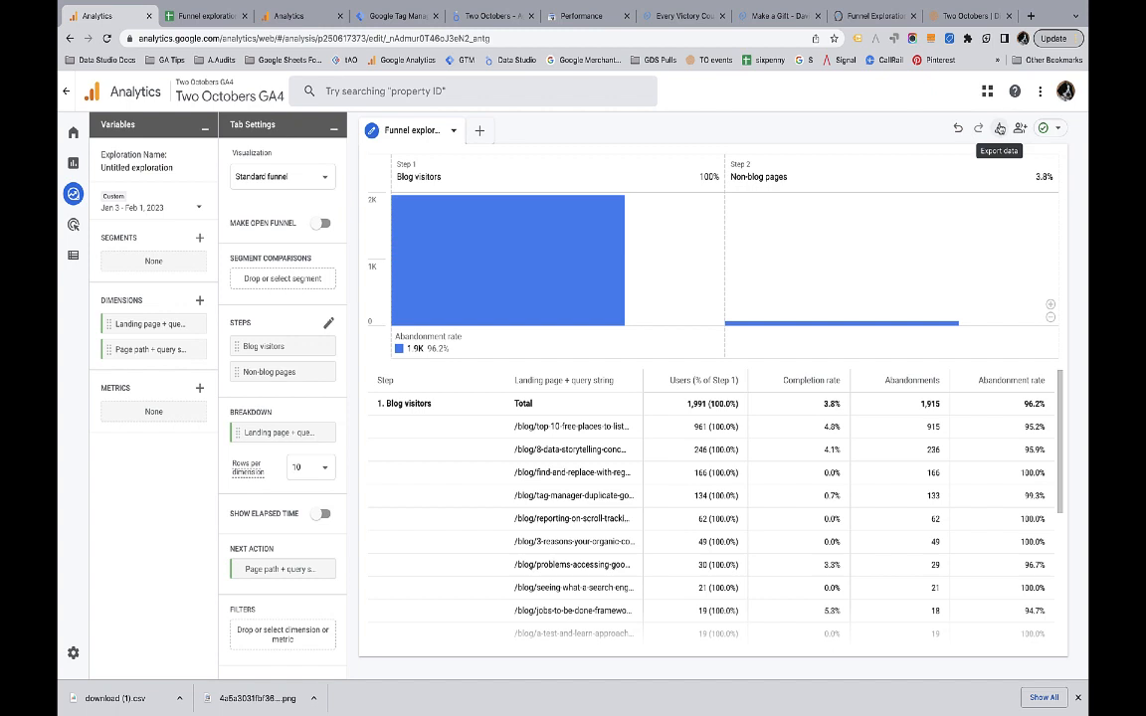
mouse_move(583, 332)
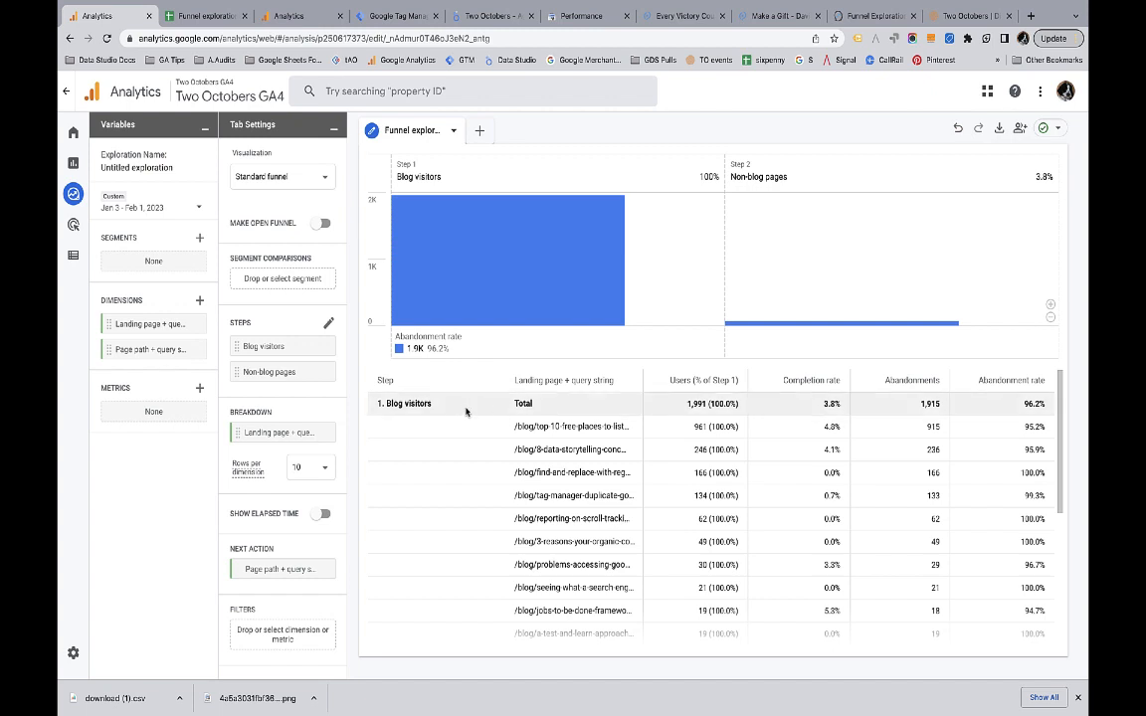
scroll(464, 410, "down", 3)
scroll(464, 410, "up", 3)
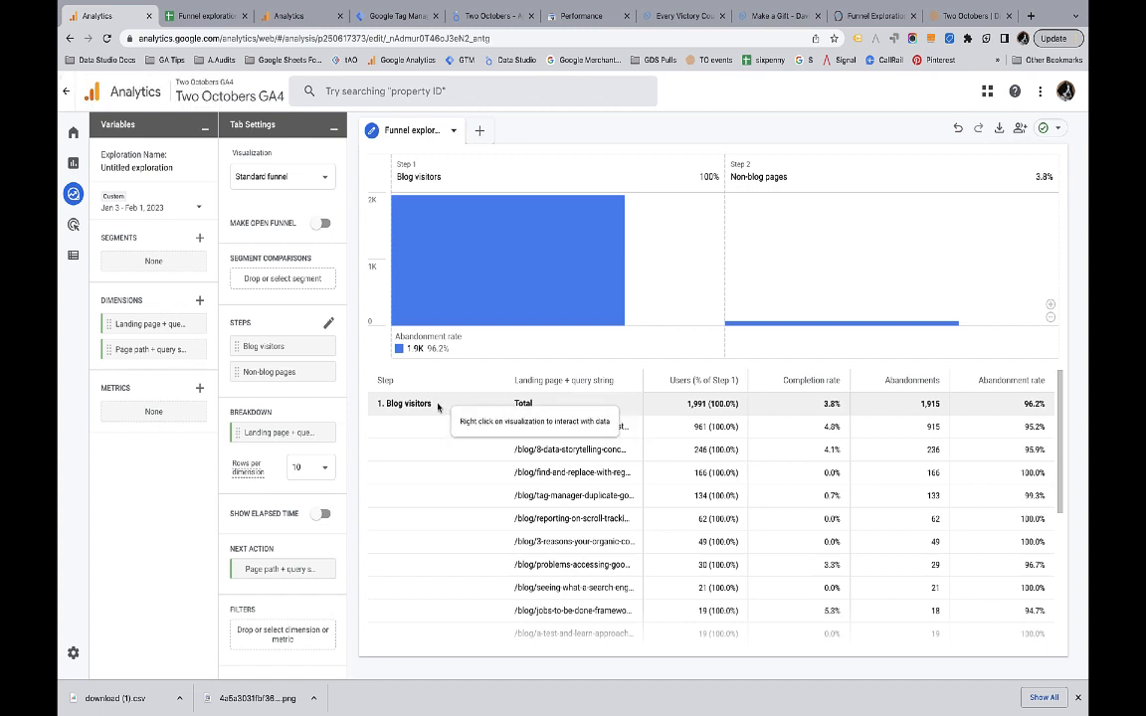
right_click(436, 406)
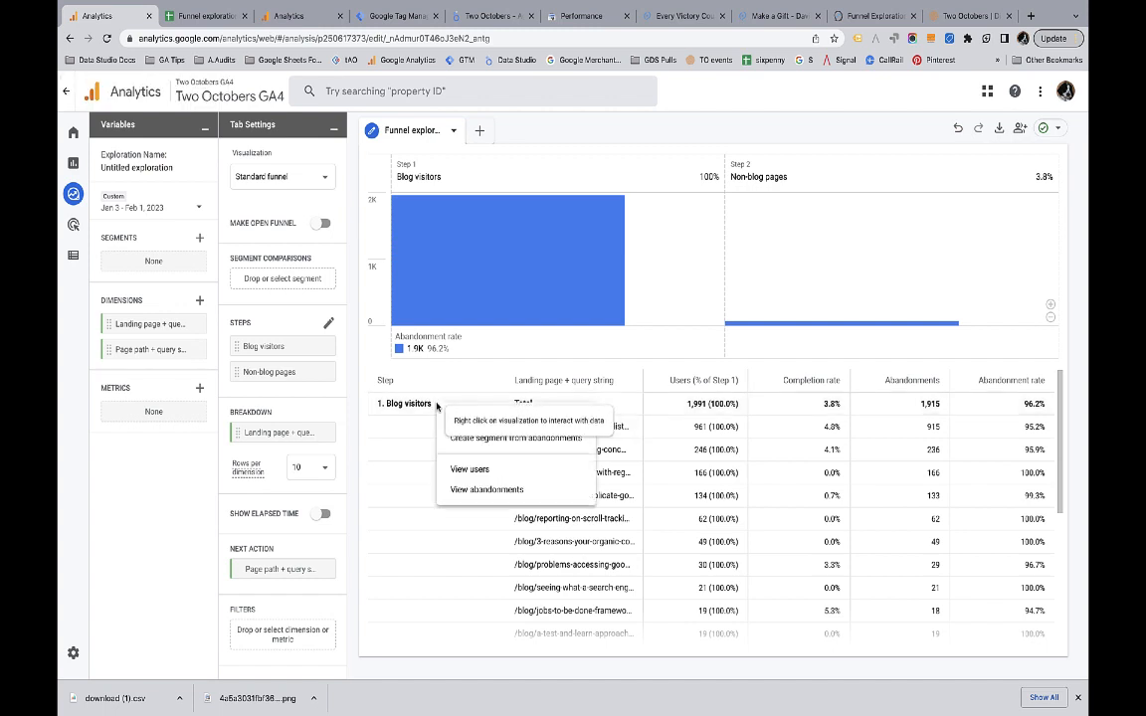
right_click(404, 405)
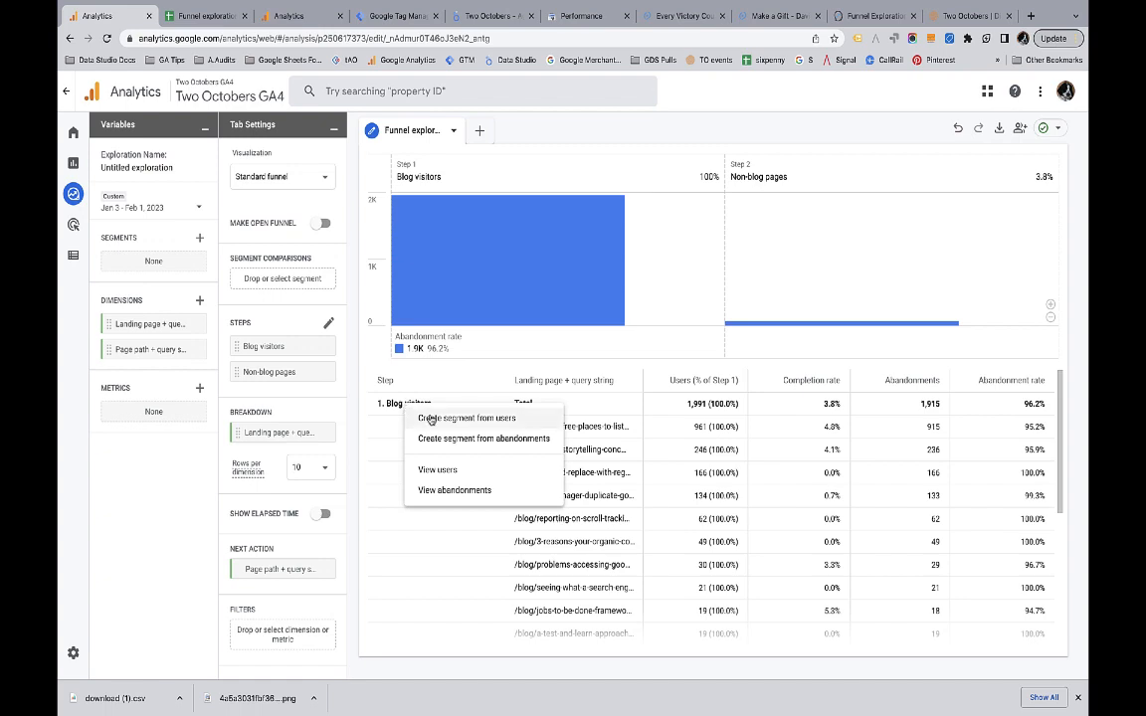
left_click(431, 419)
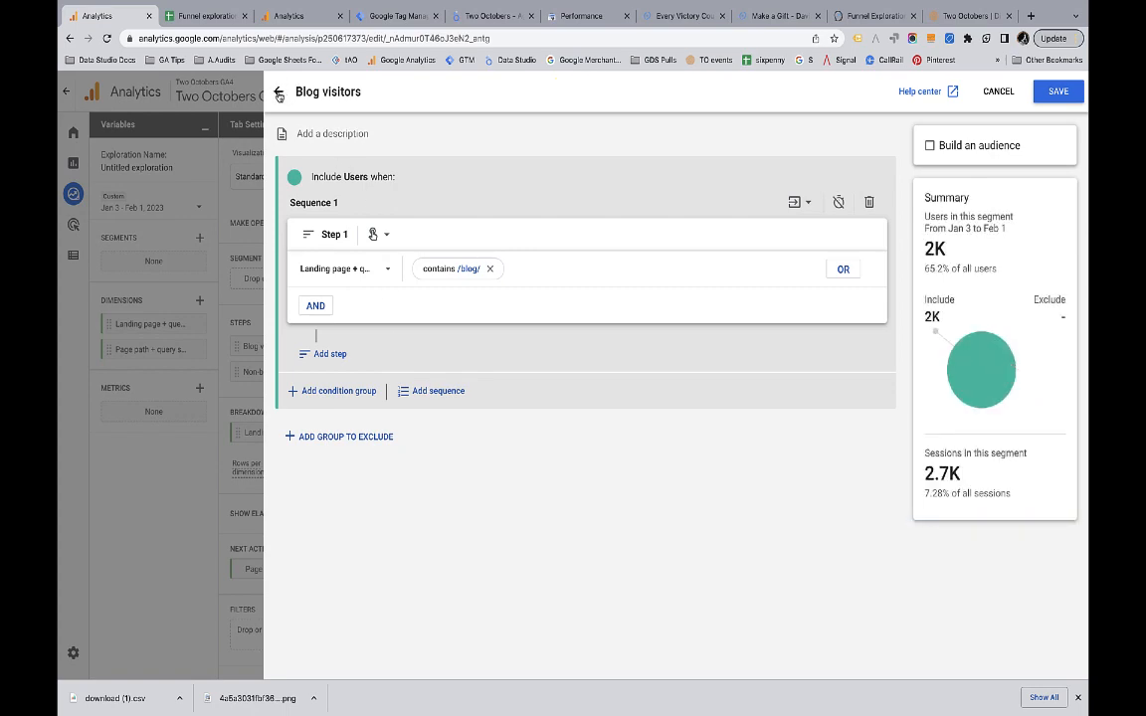
left_click(278, 92)
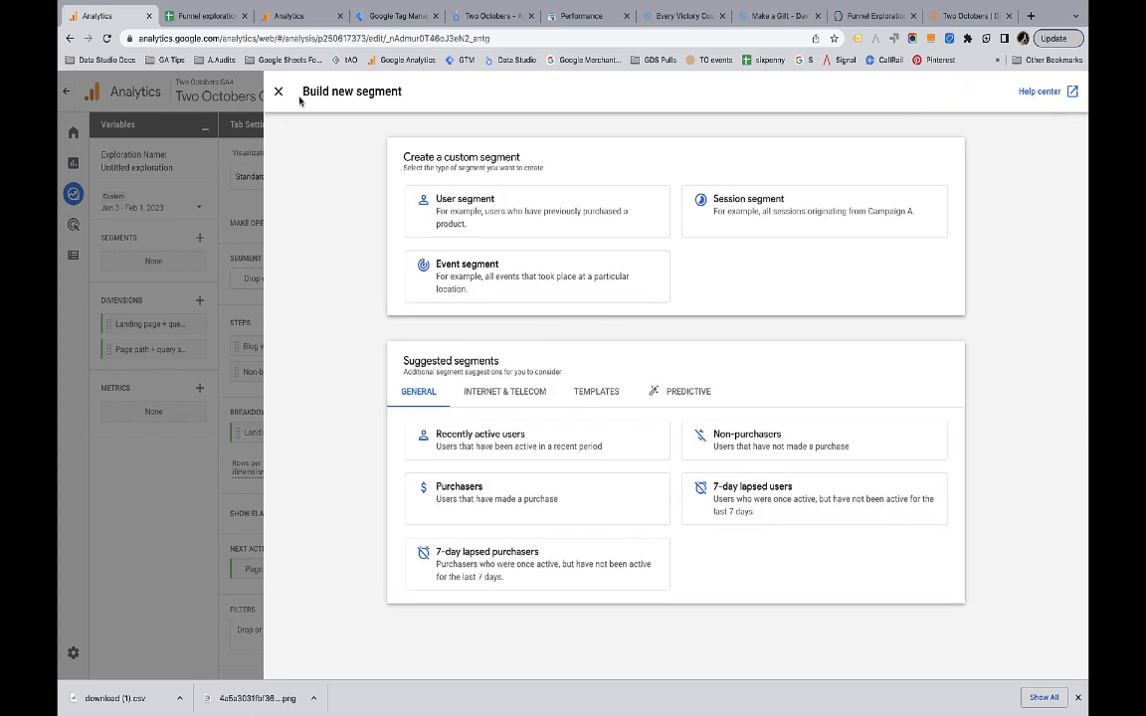
left_click(278, 92)
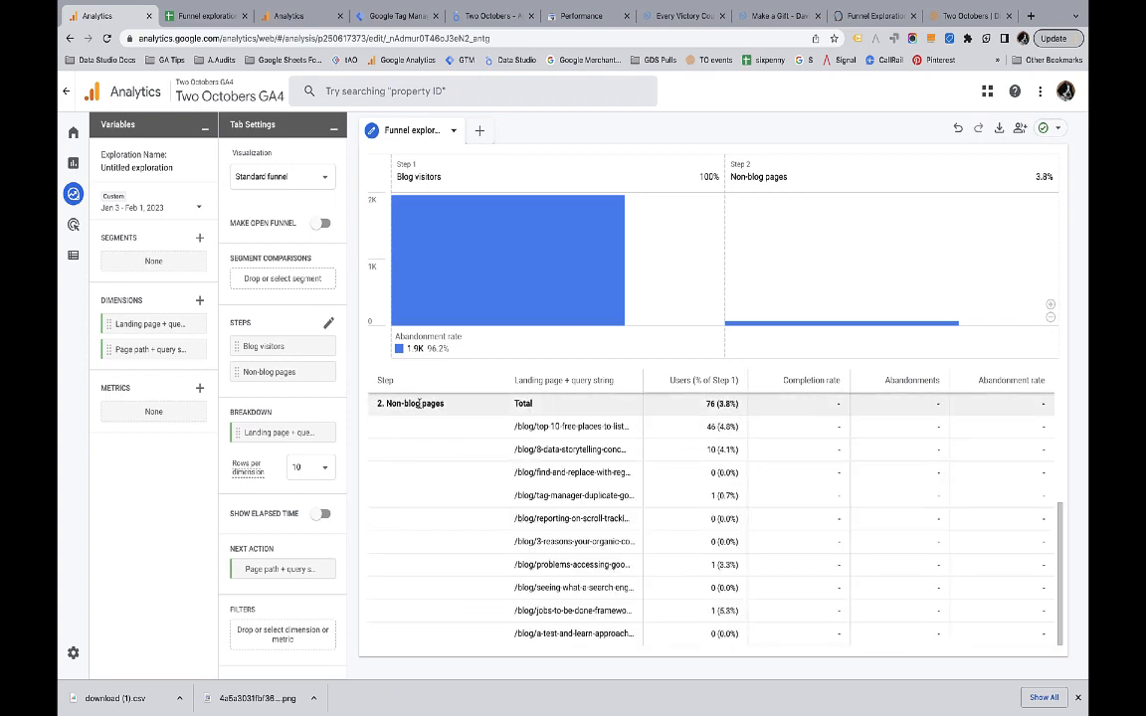
- Create and save a segment from the users who reached the Non-blog pages step
right_click(419, 403)
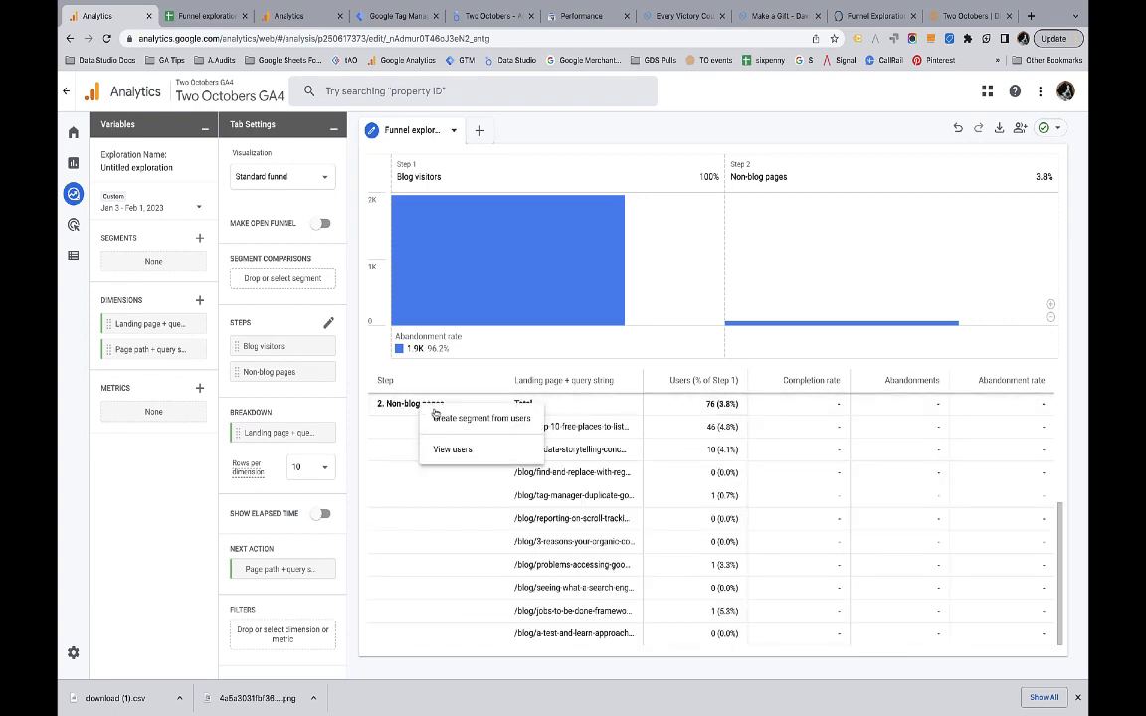
left_click(460, 422)
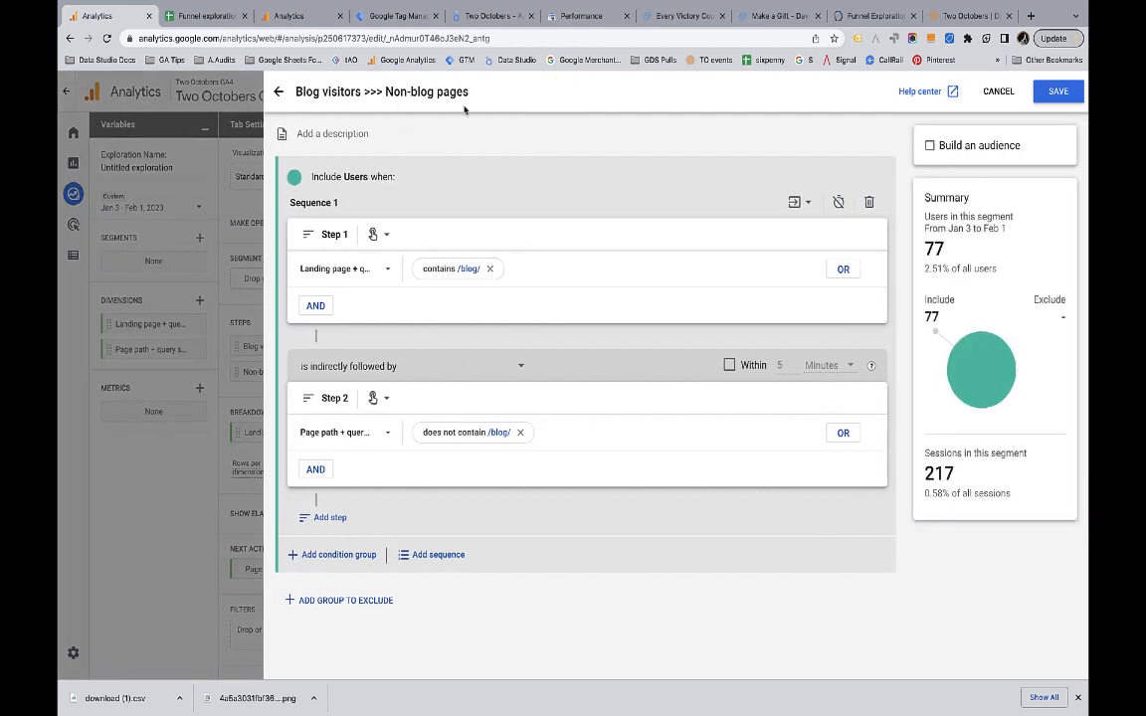
left_click(1058, 91)
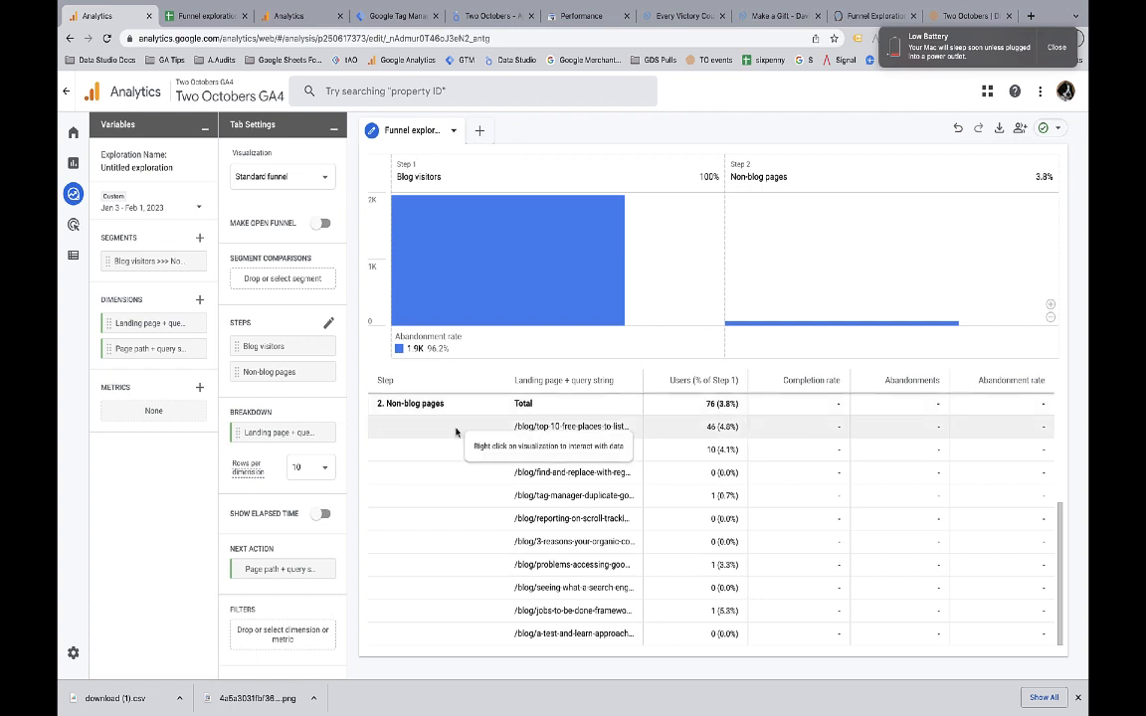
- Add a free form exploration with Landing page + query string and Page path + query string as its rows
left_click(481, 133)
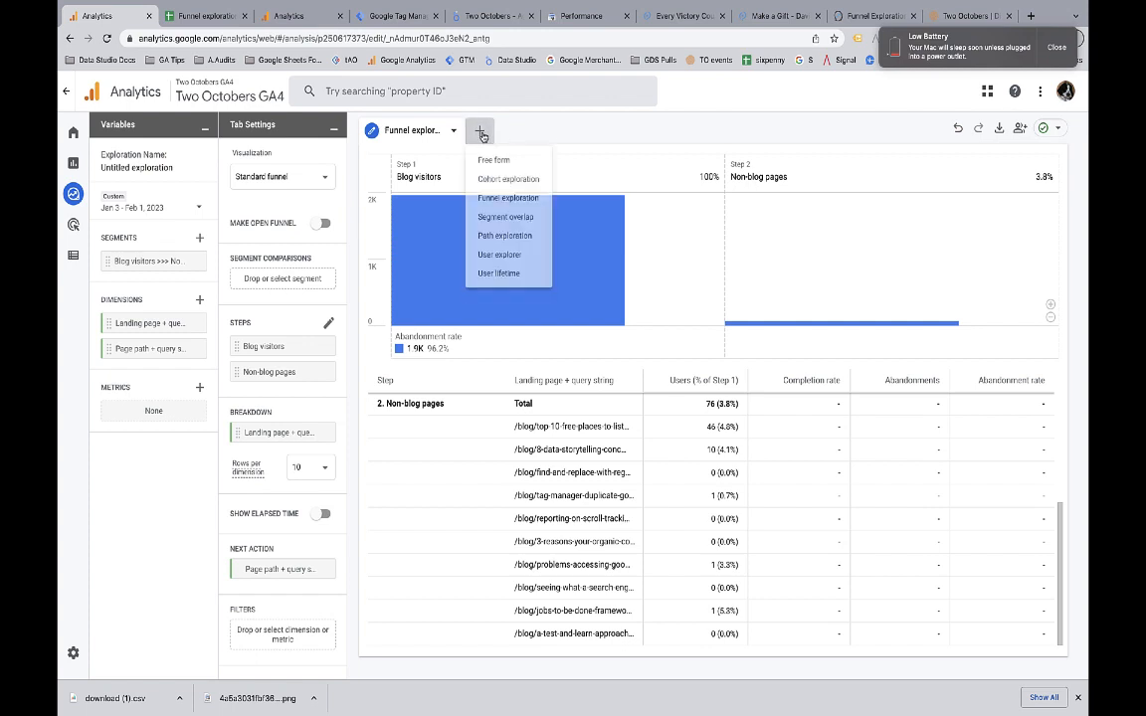
left_click(498, 161)
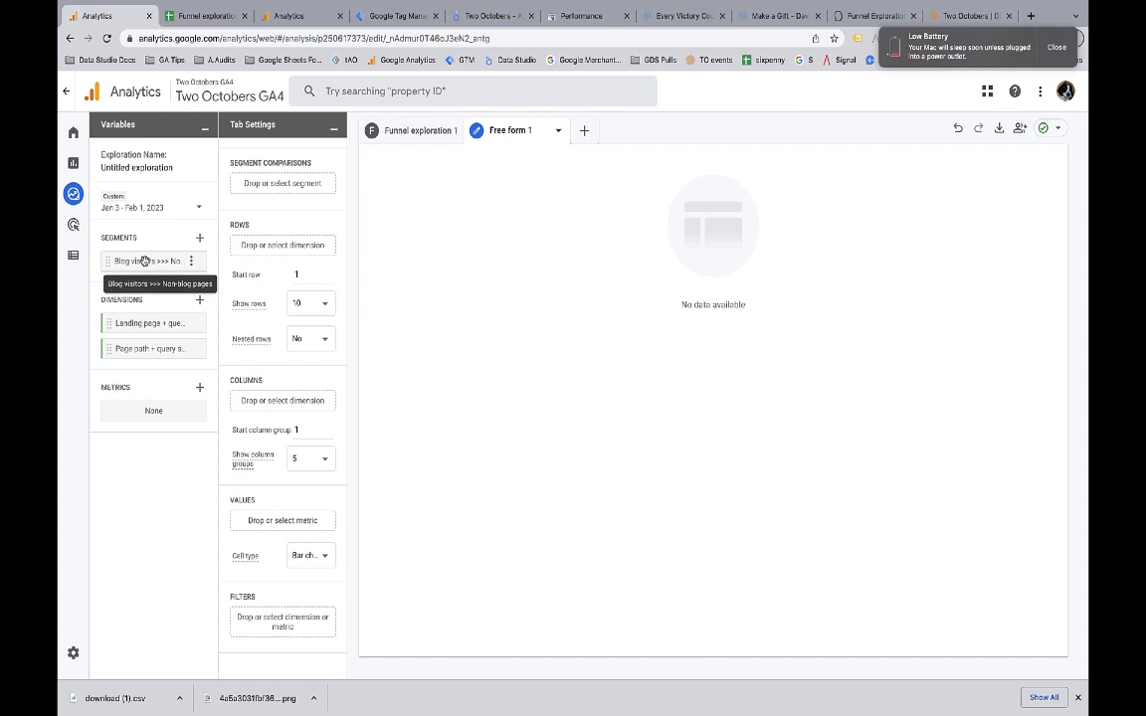
left_click_drag(137, 323, 261, 245)
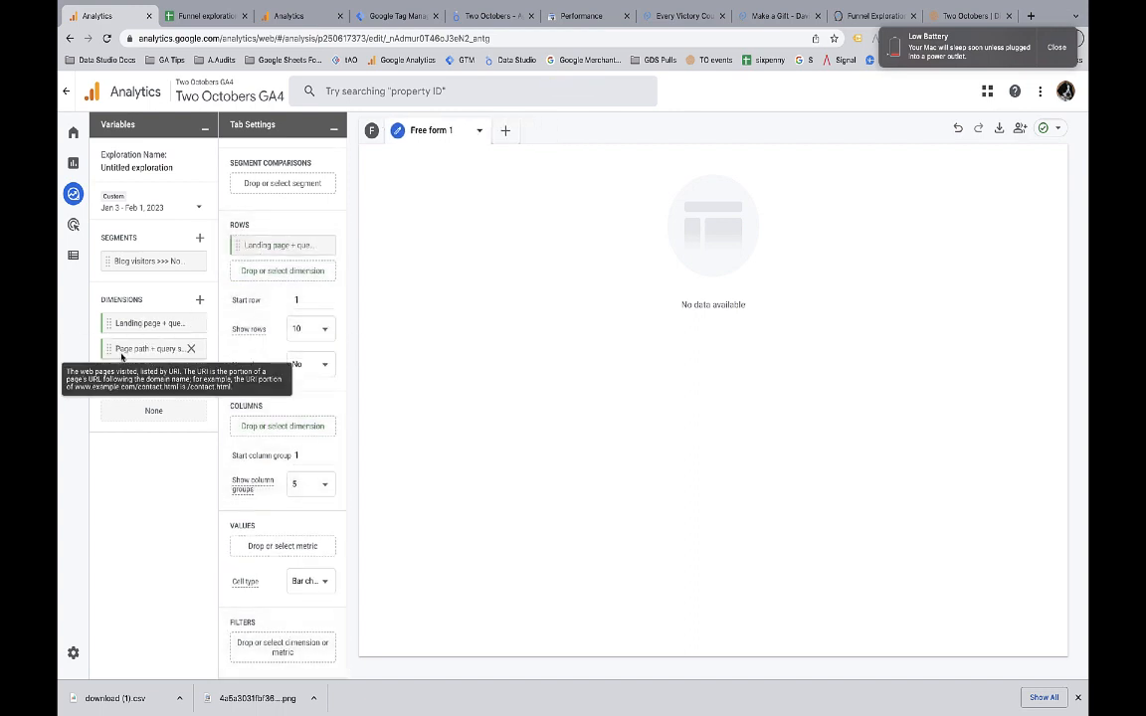
left_click_drag(121, 356, 257, 273)
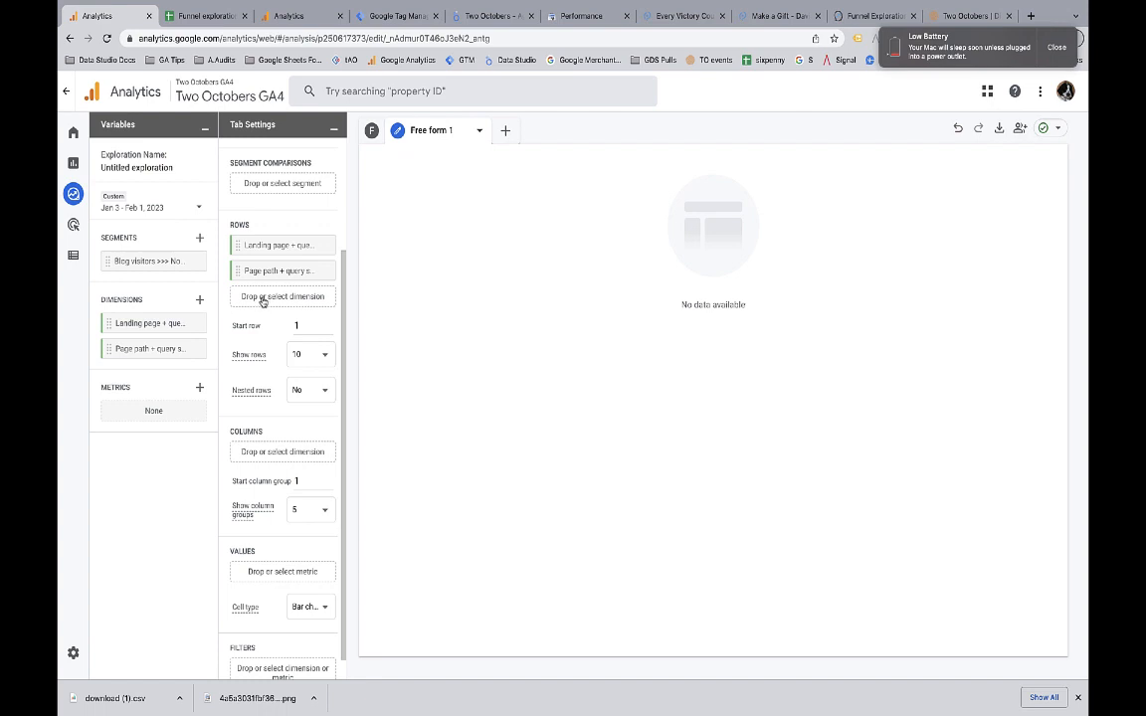
- Import the Sessions metric and use it as the free form table's value
left_click(200, 388)
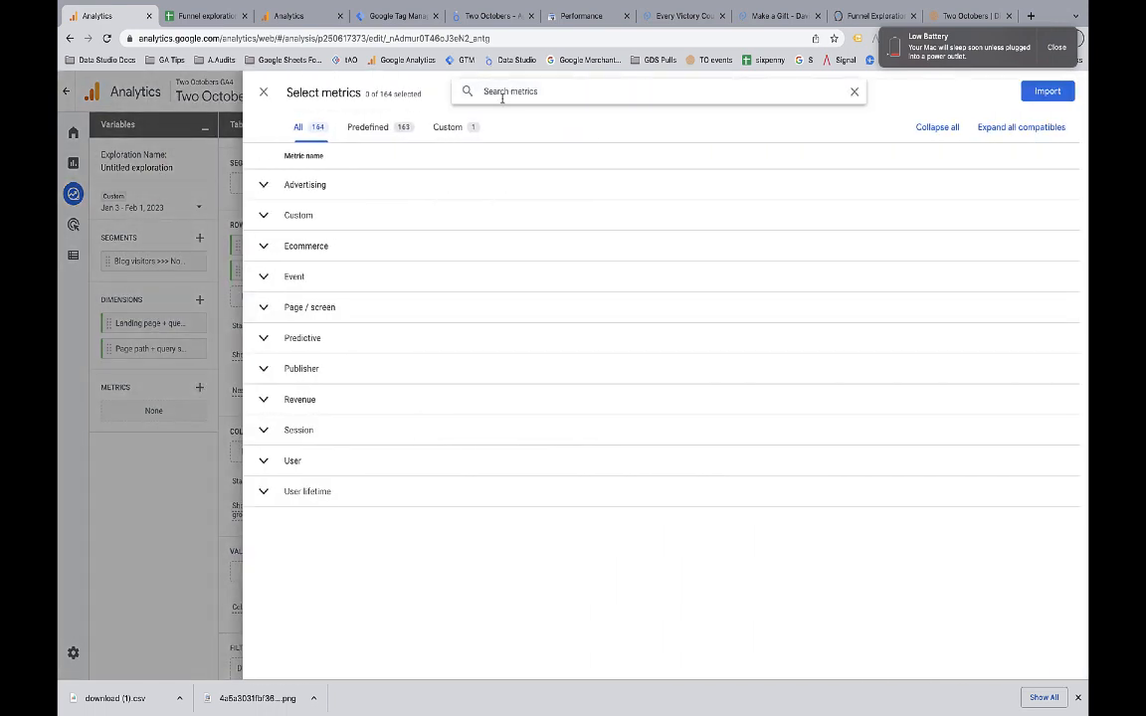
type("session")
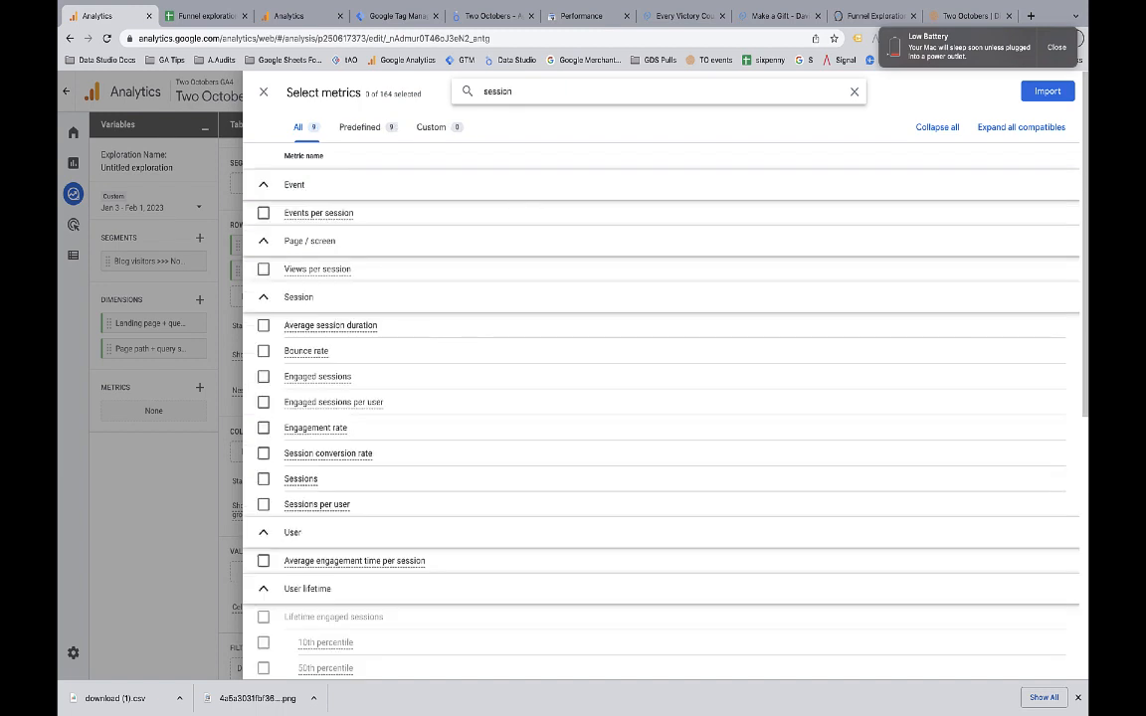
left_click(264, 479)
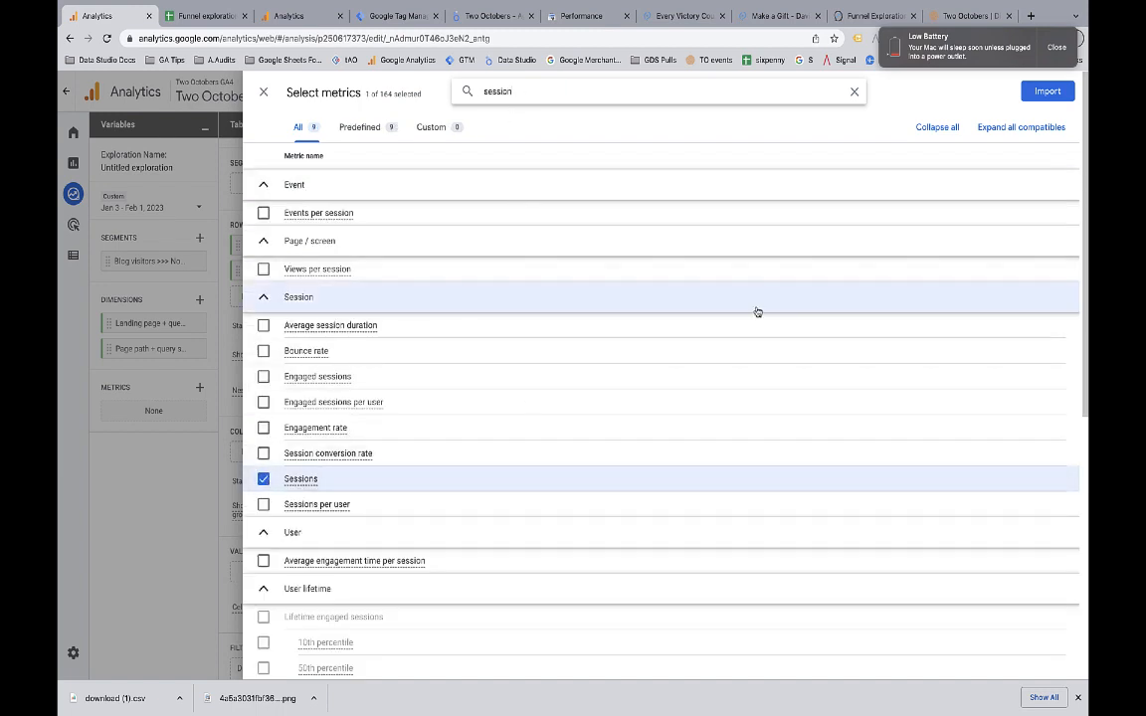
left_click(1048, 92)
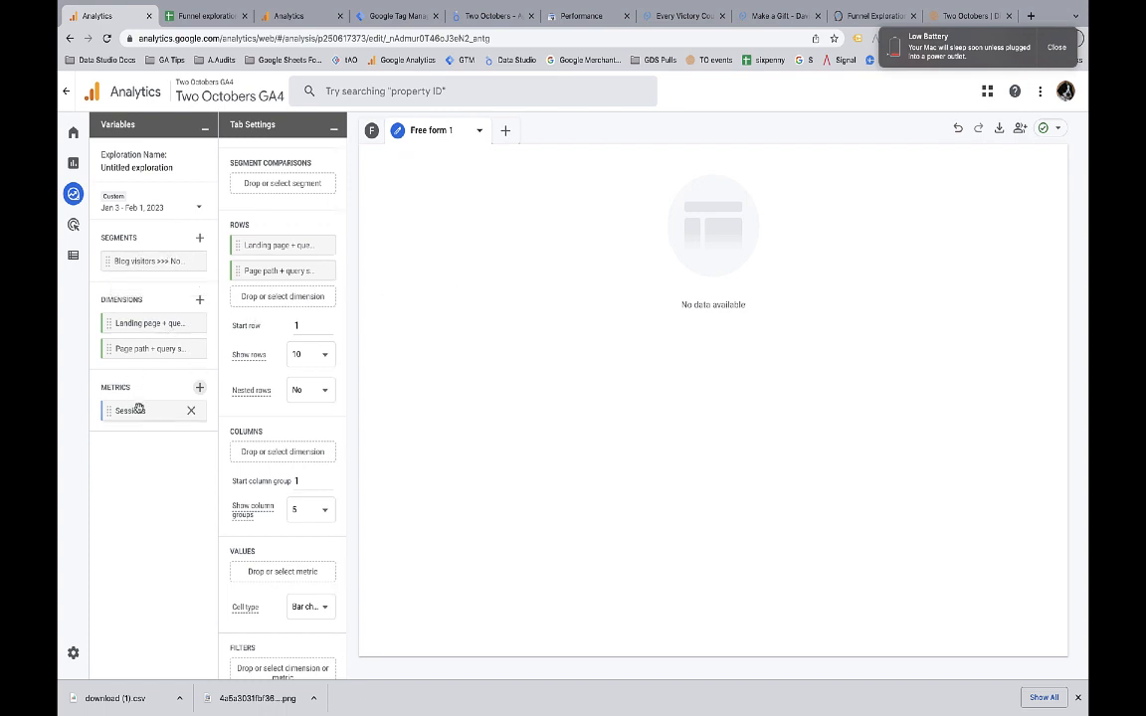
left_click_drag(139, 410, 279, 571)
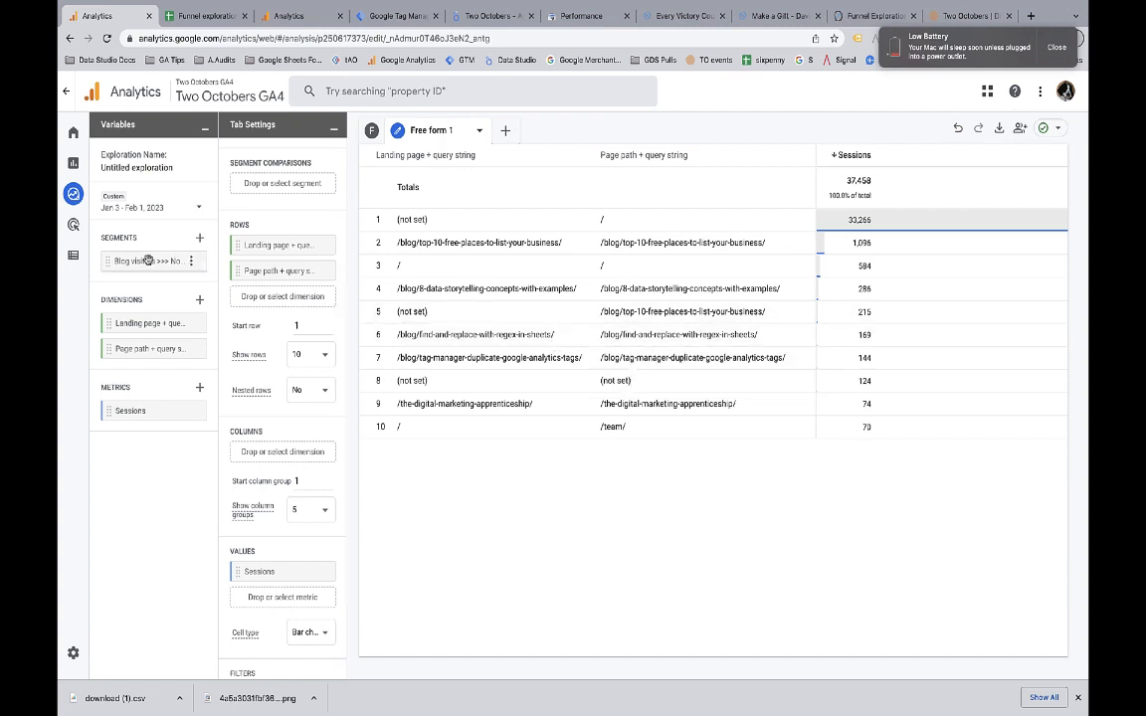
- Apply the Blog visitors >>> Non-blog pages segment to the free form table and set its cell type to plain text
left_click_drag(147, 261, 289, 183)
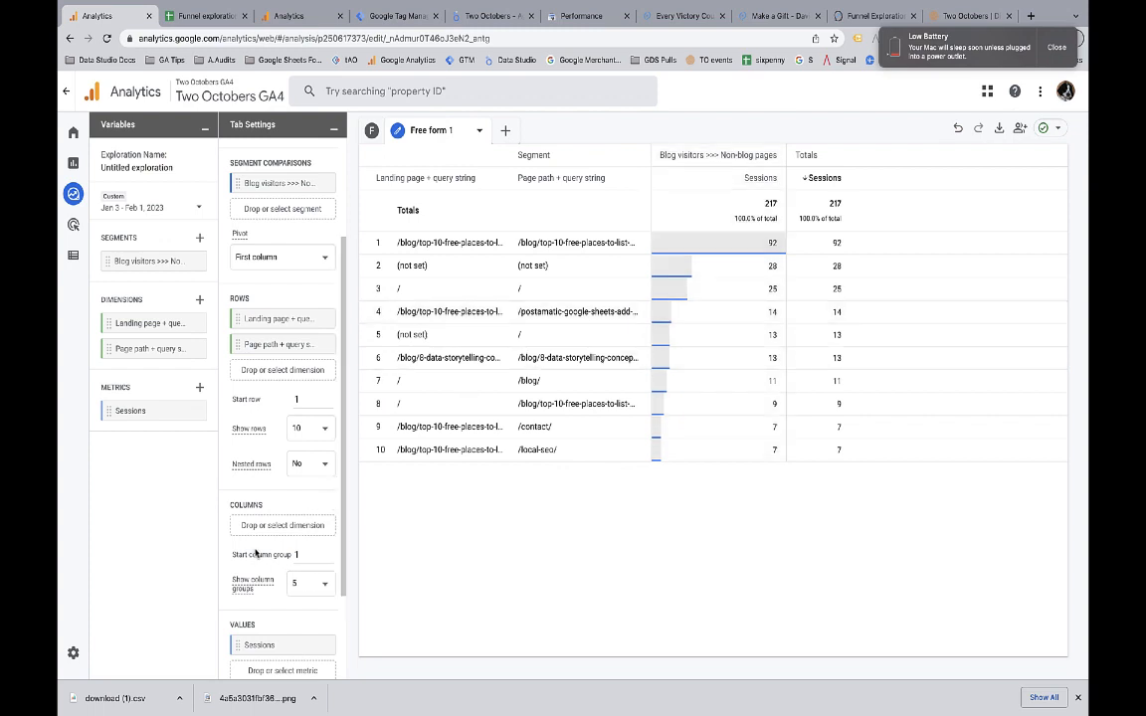
scroll(238, 617, "down", 3)
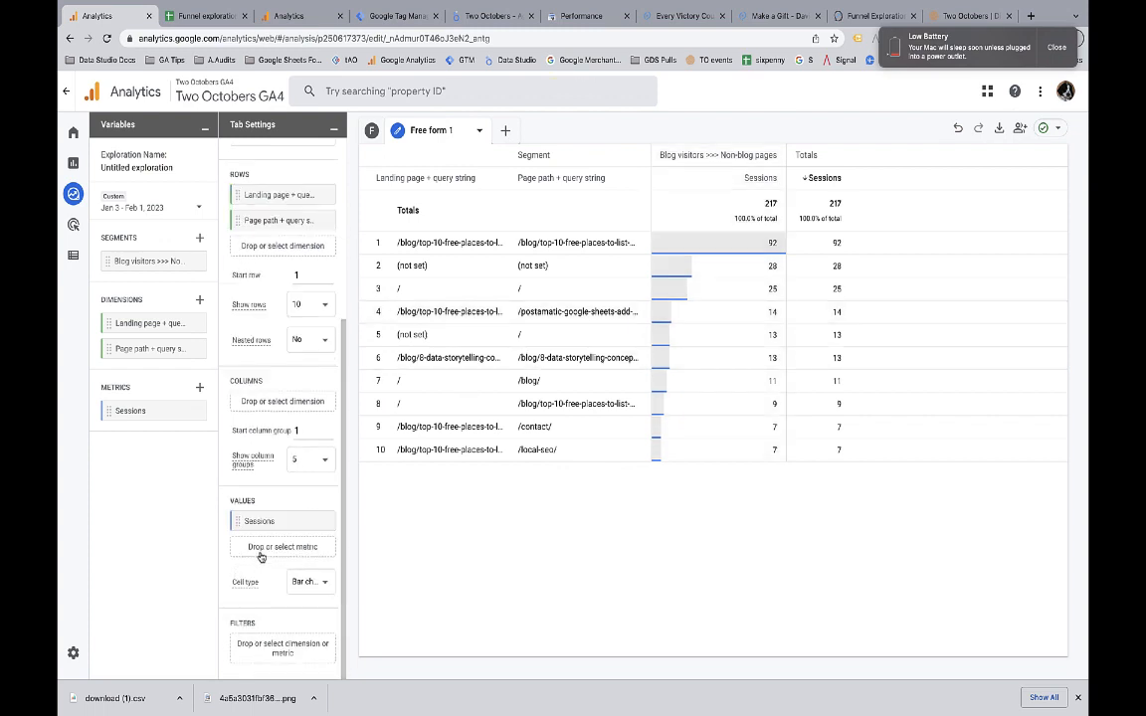
left_click(324, 584)
left_click(317, 609)
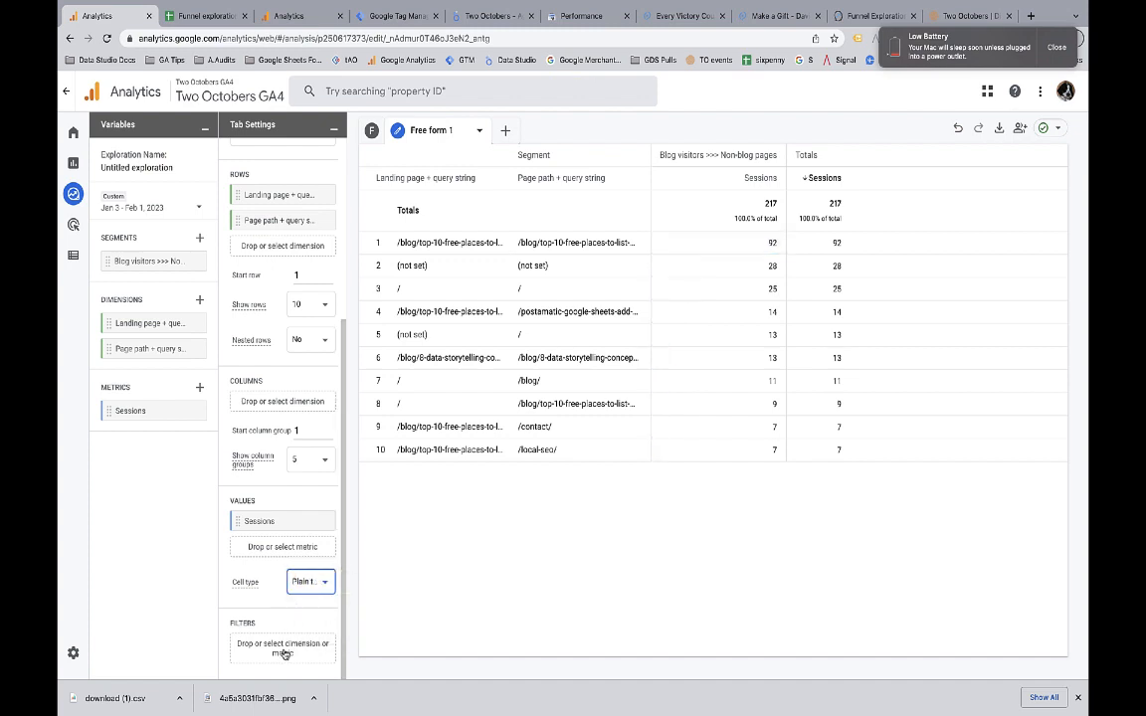
- Filter the table to rows whose Landing page + query string contains /blog/
left_click(282, 652)
left_click(333, 561)
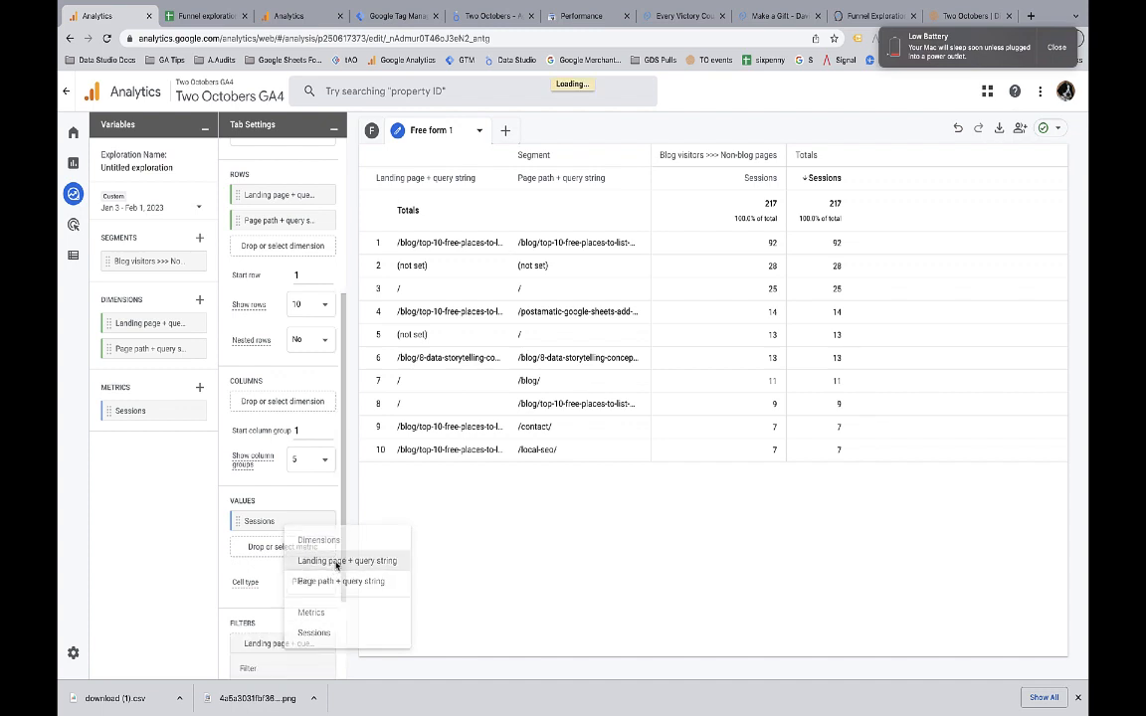
scroll(298, 589, "down", 3)
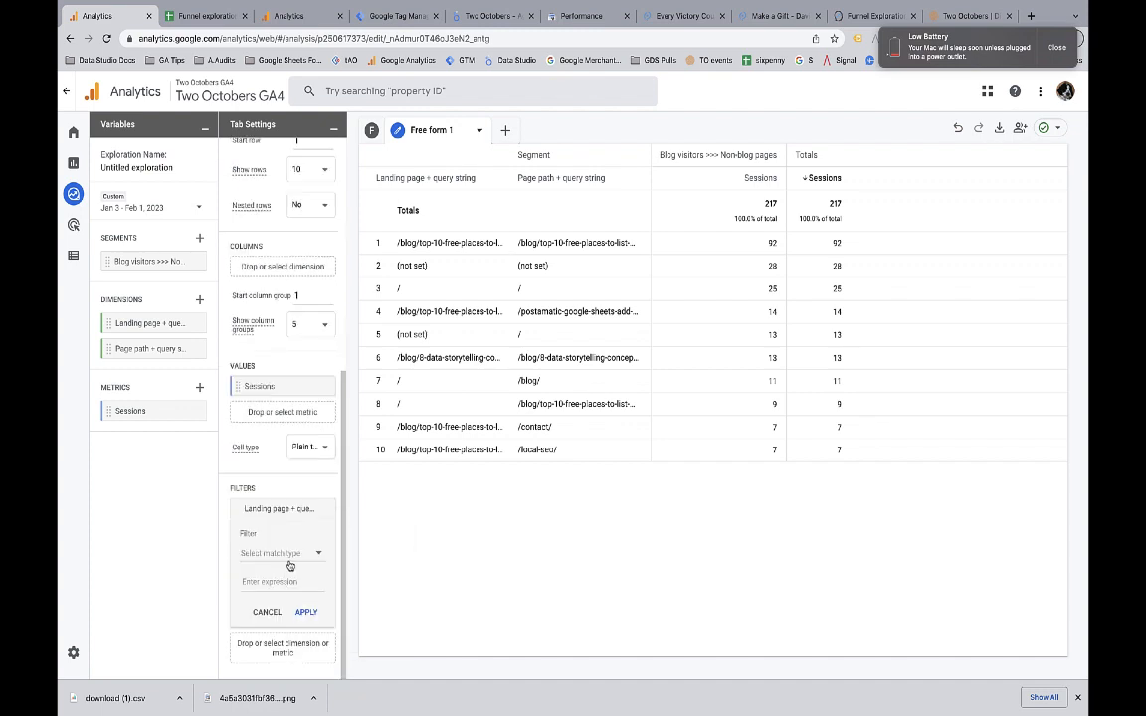
left_click(286, 553)
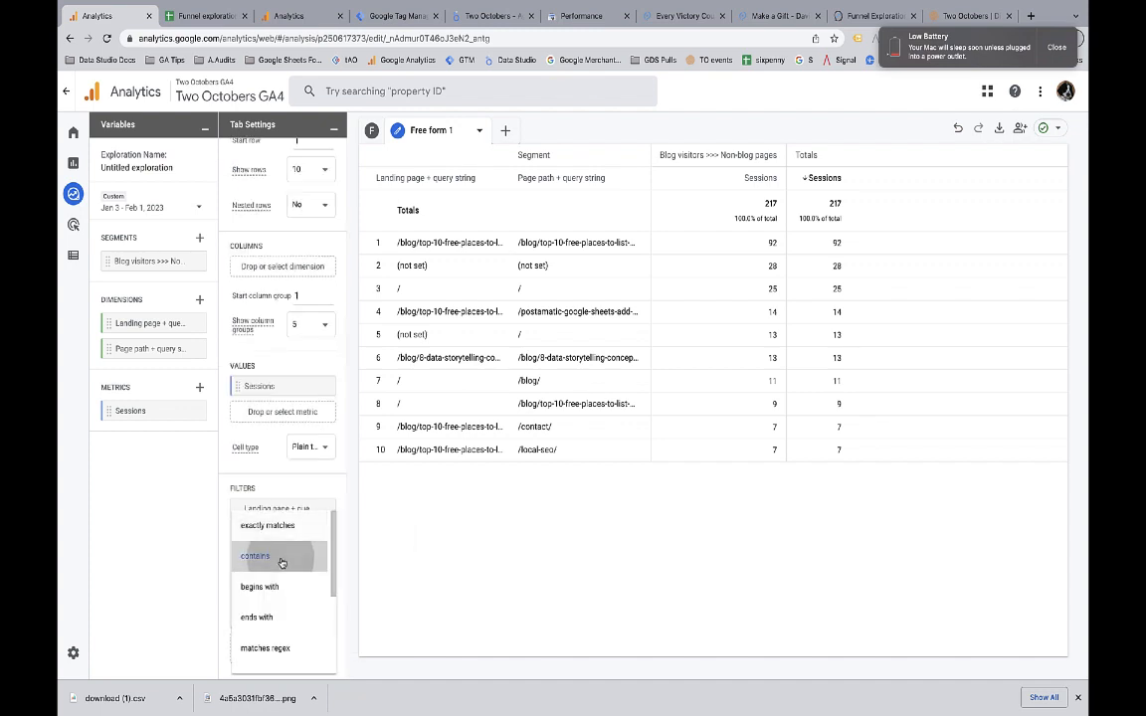
left_click(281, 560)
left_click(286, 582)
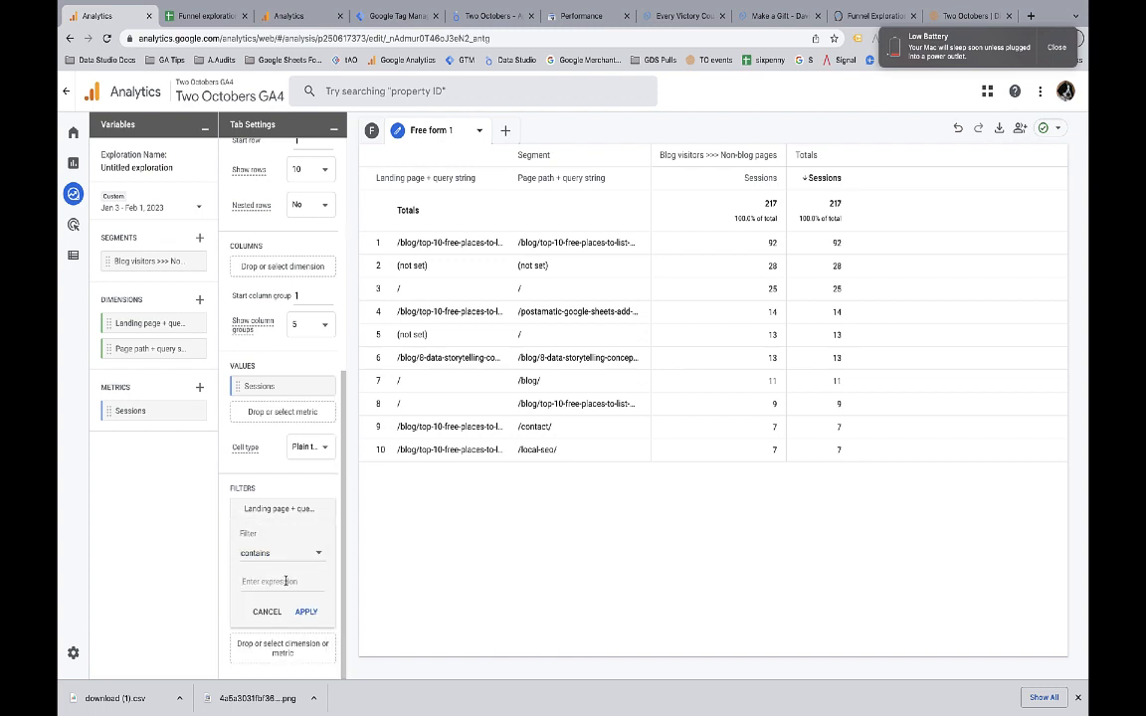
type("/blog/")
left_click(307, 612)
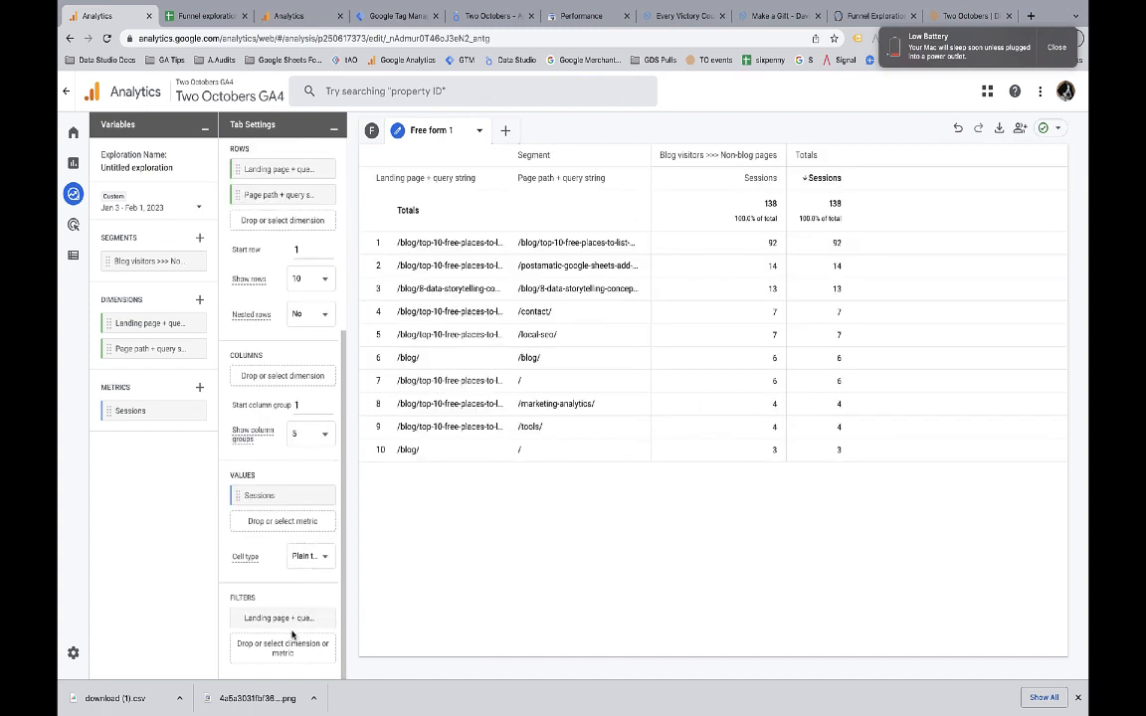
- Add a filter requiring that Page path + query string does not contain /blog/, and set the table to show 250 rows
left_click(281, 648)
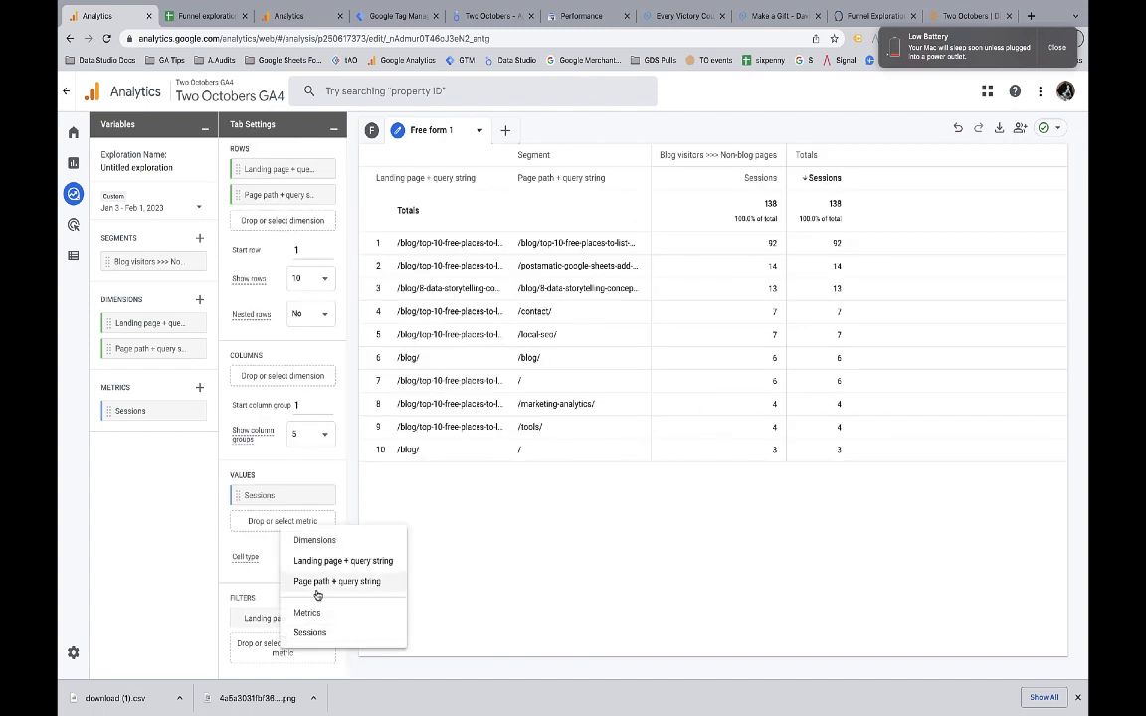
left_click(288, 582)
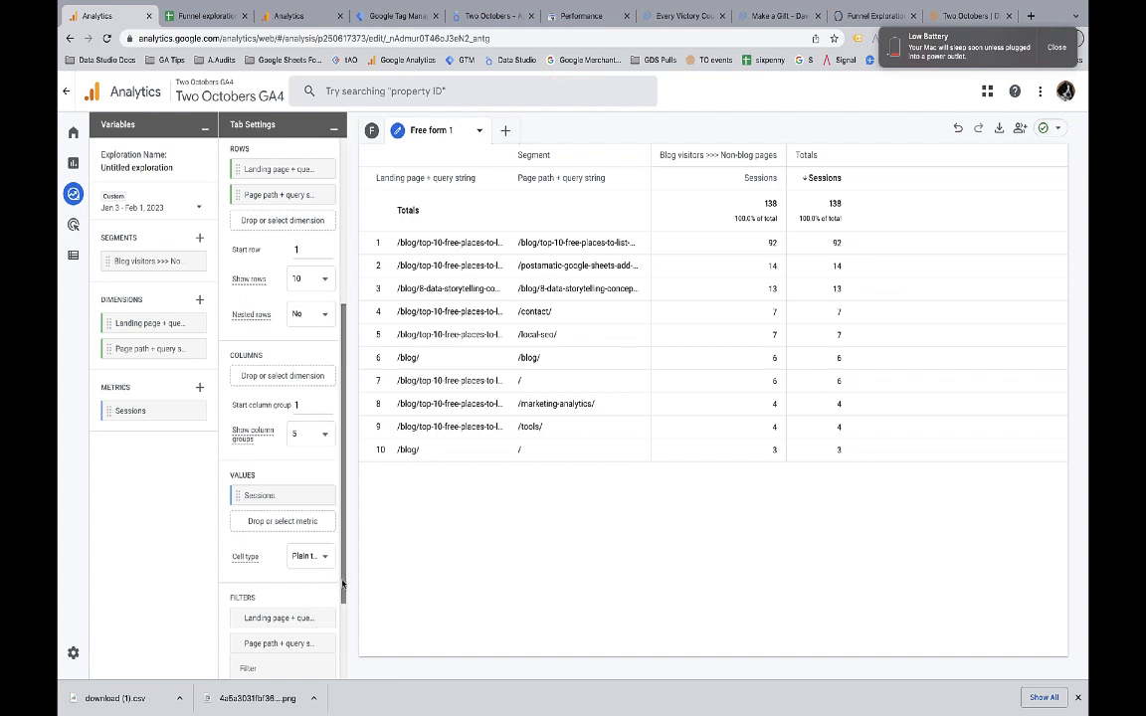
scroll(332, 601, "down", 3)
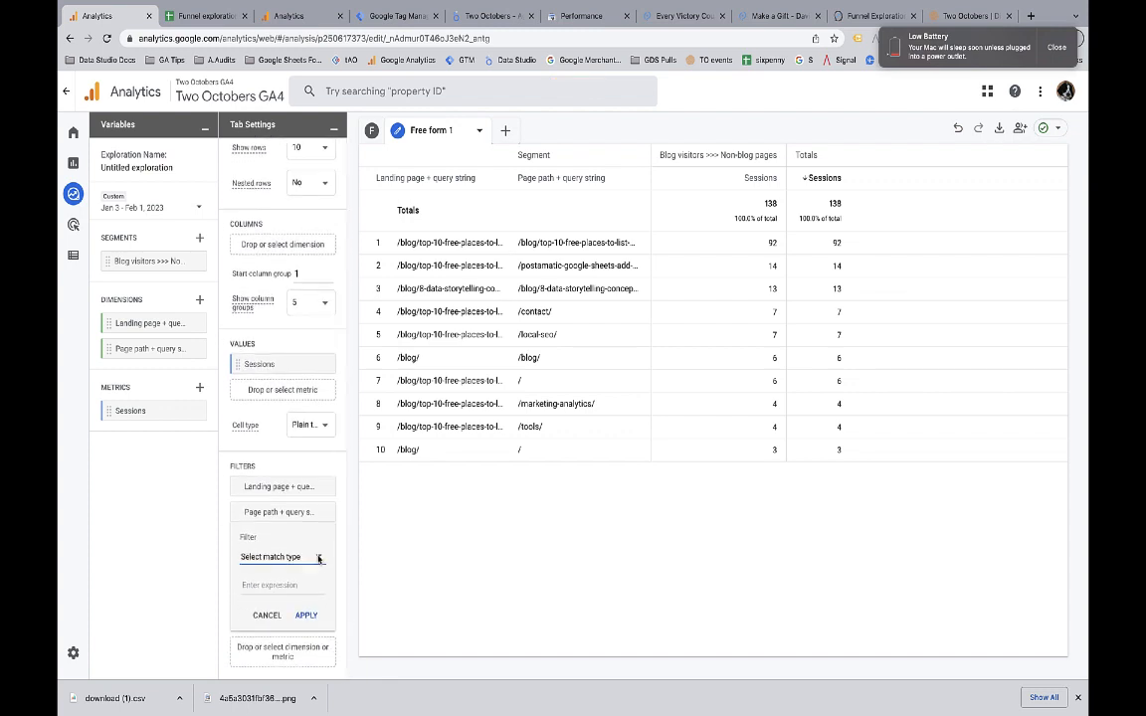
left_click(319, 560)
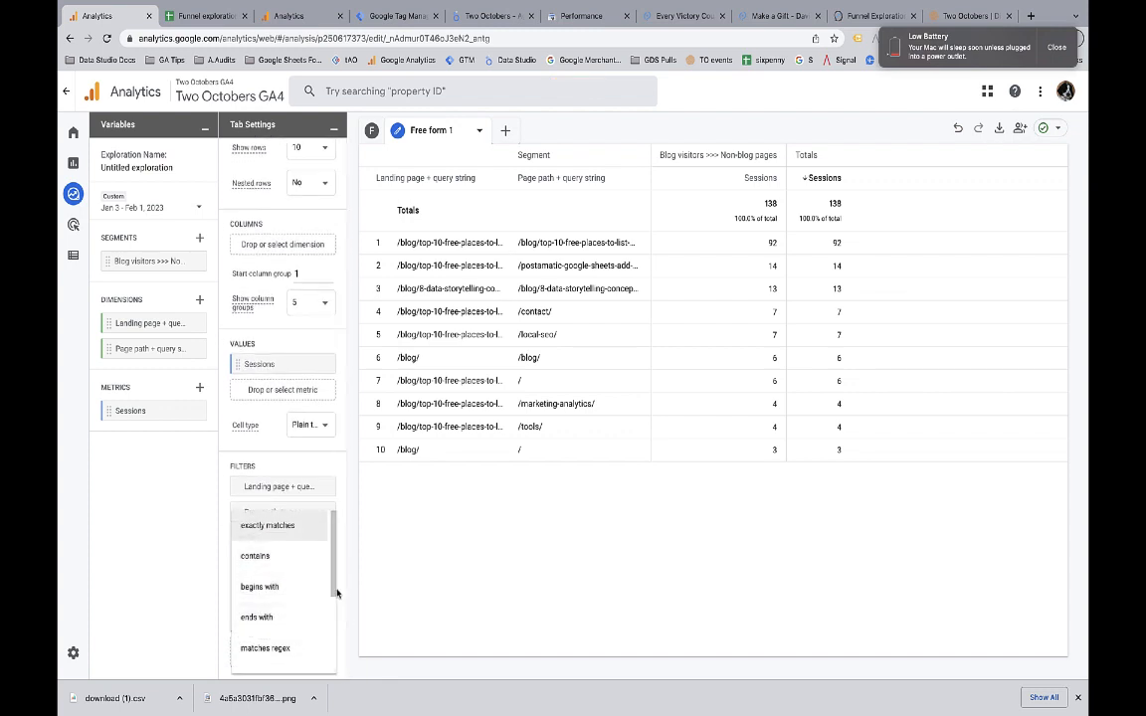
left_click_drag(335, 597, 328, 650)
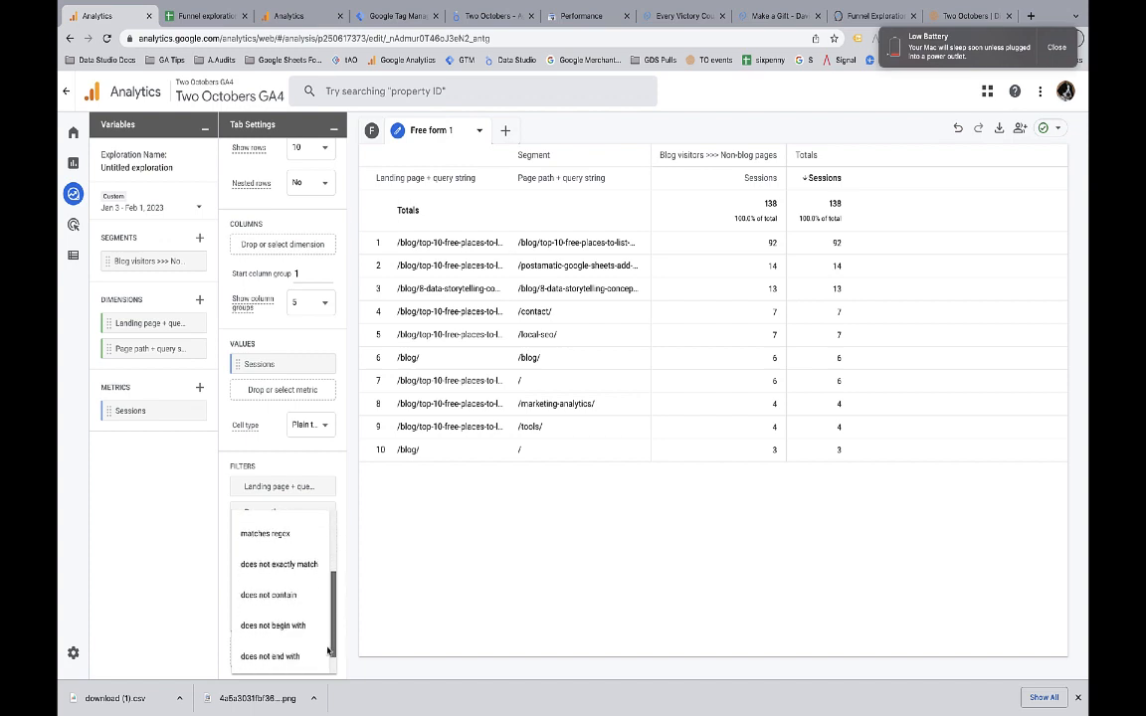
left_click(270, 595)
left_click(290, 586)
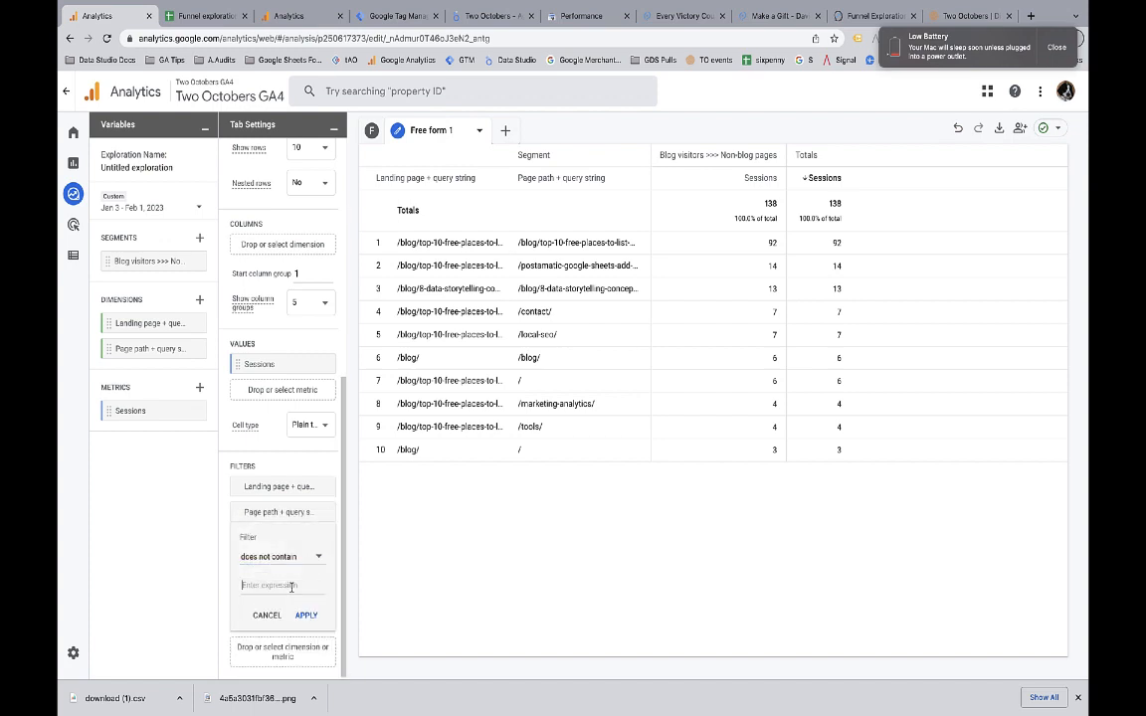
type("/blog/")
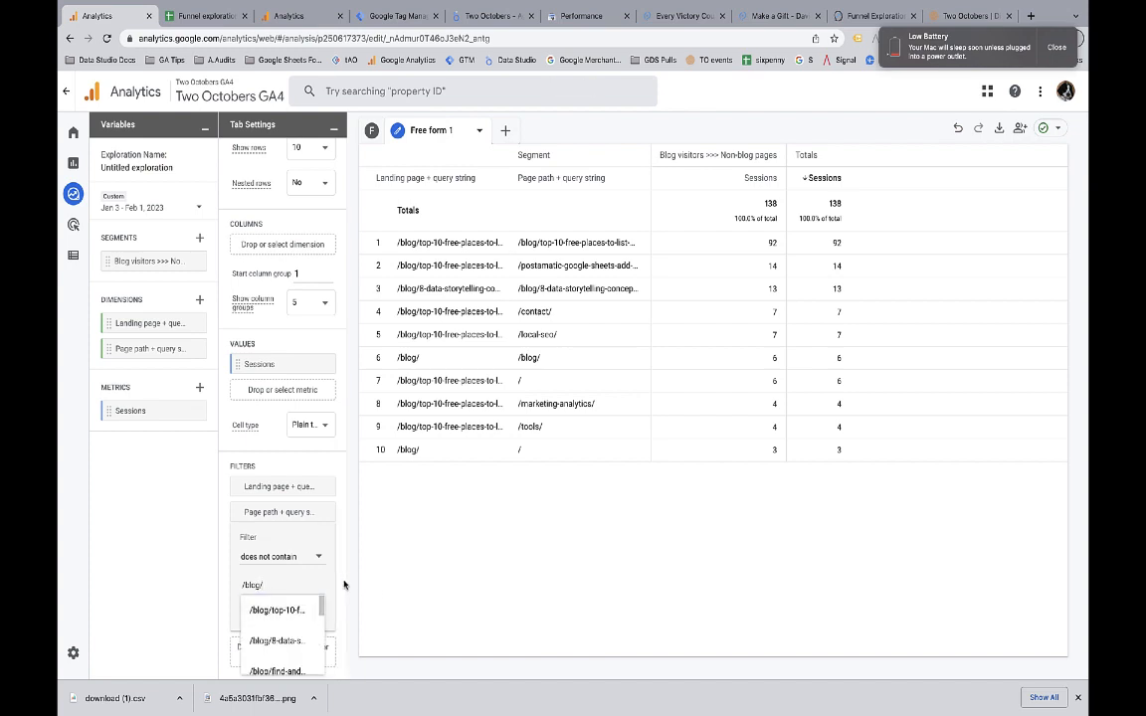
left_click(306, 617)
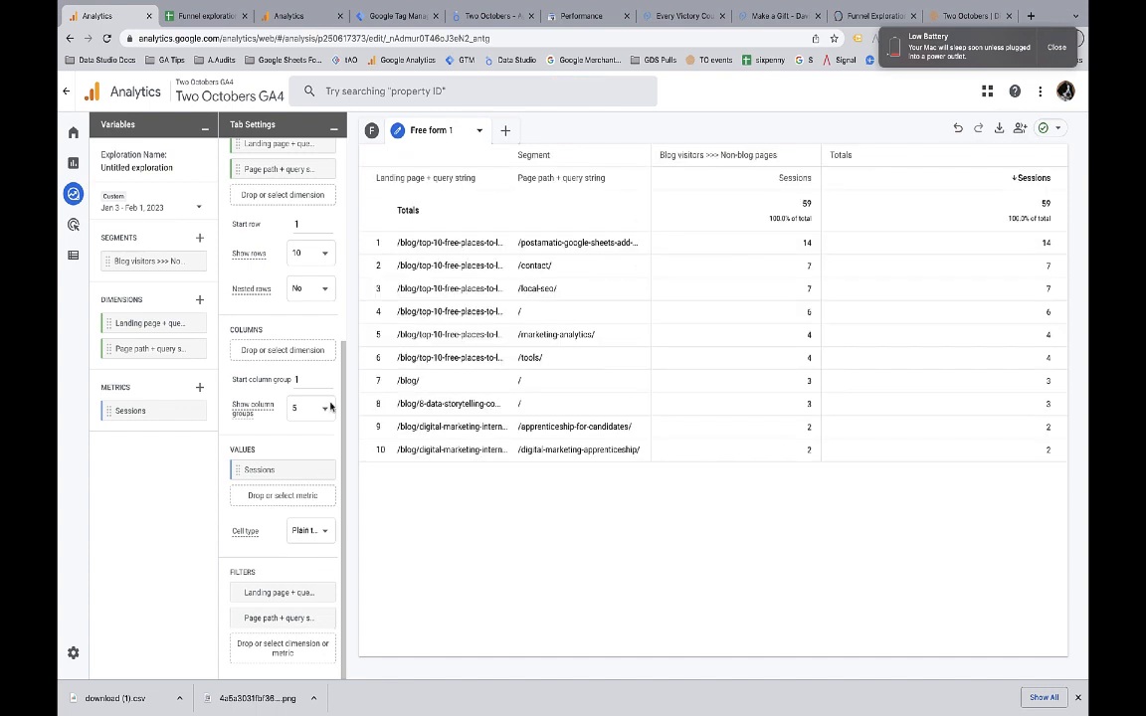
left_click(319, 255)
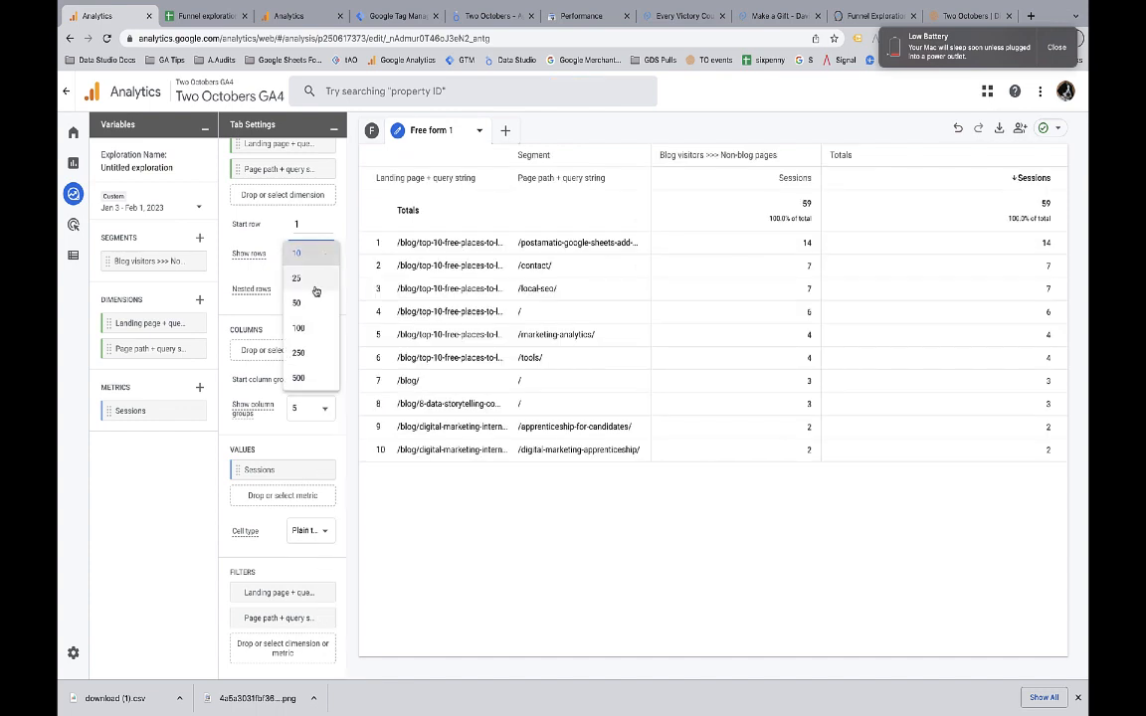
left_click(310, 353)
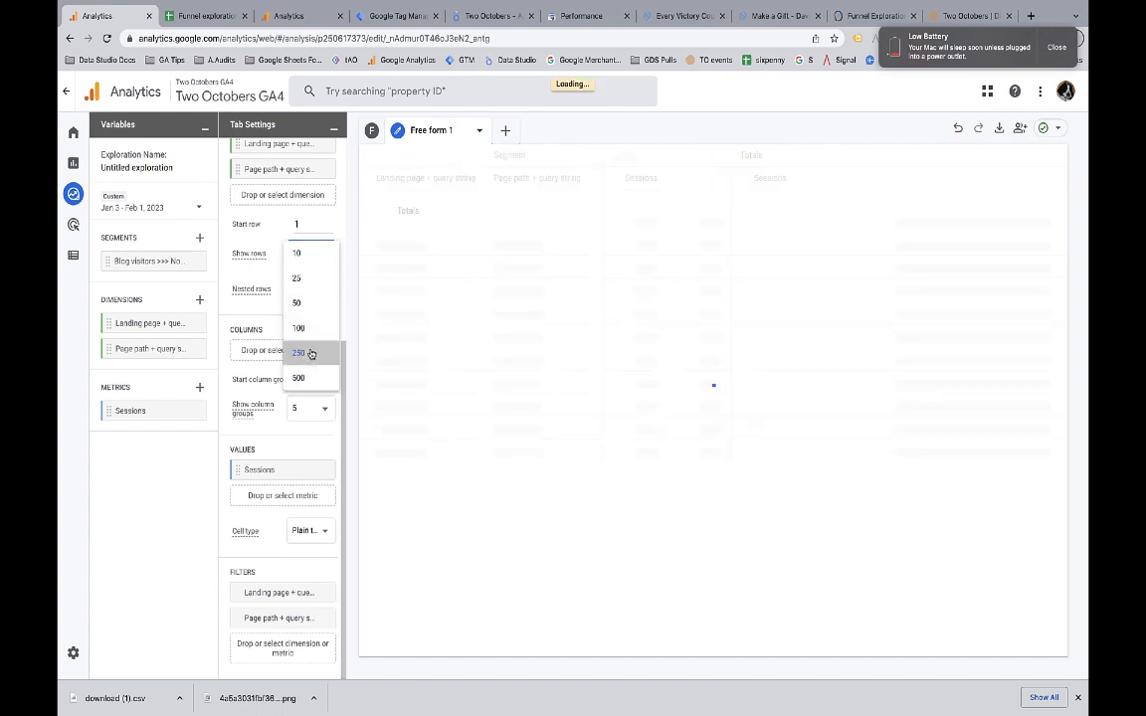